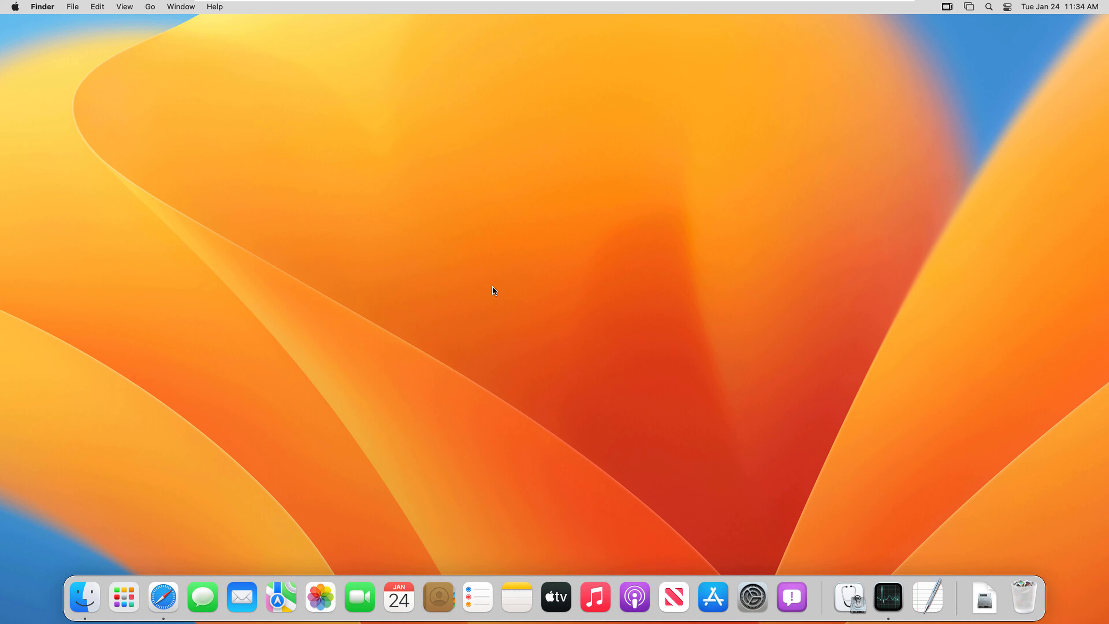
Check the installed macOS version and build number in About This Mac
click(15, 7)
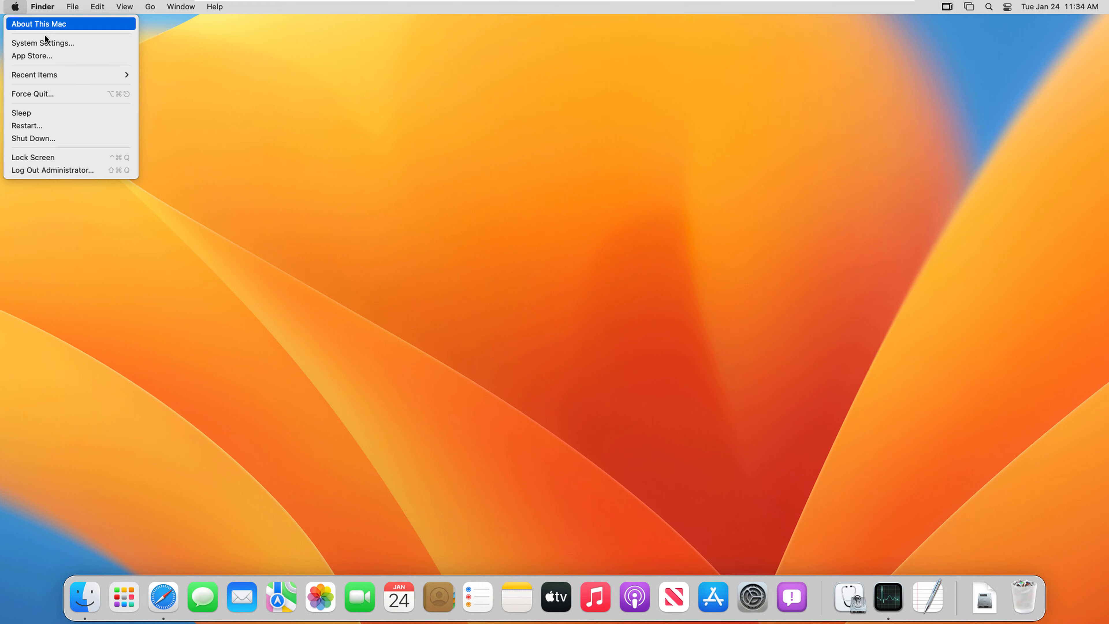
click(44, 28)
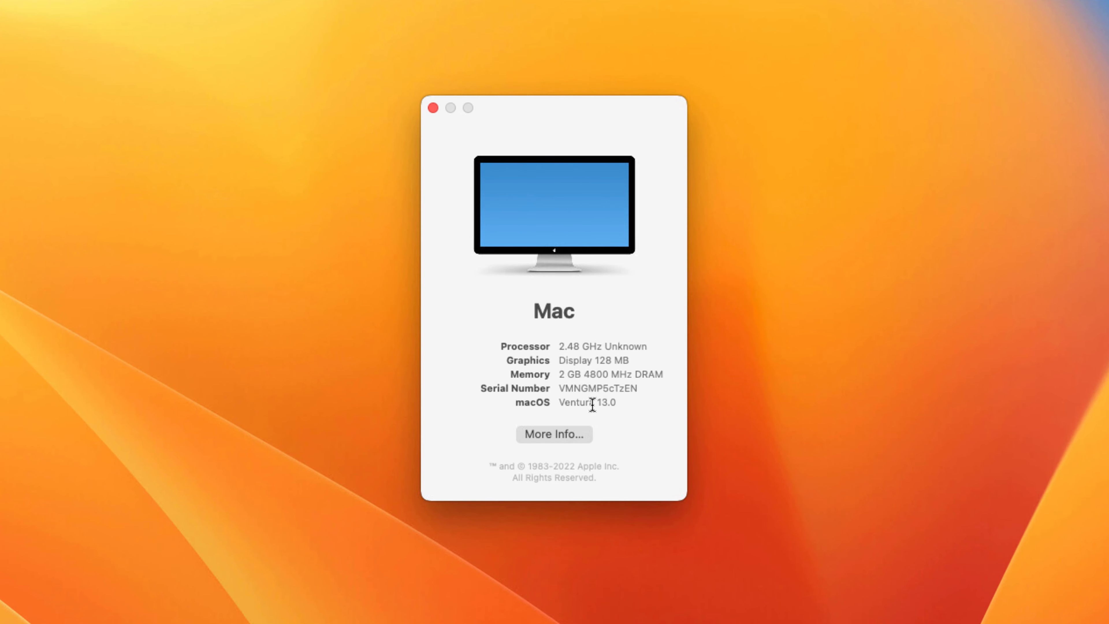
drag(560, 402, 638, 403)
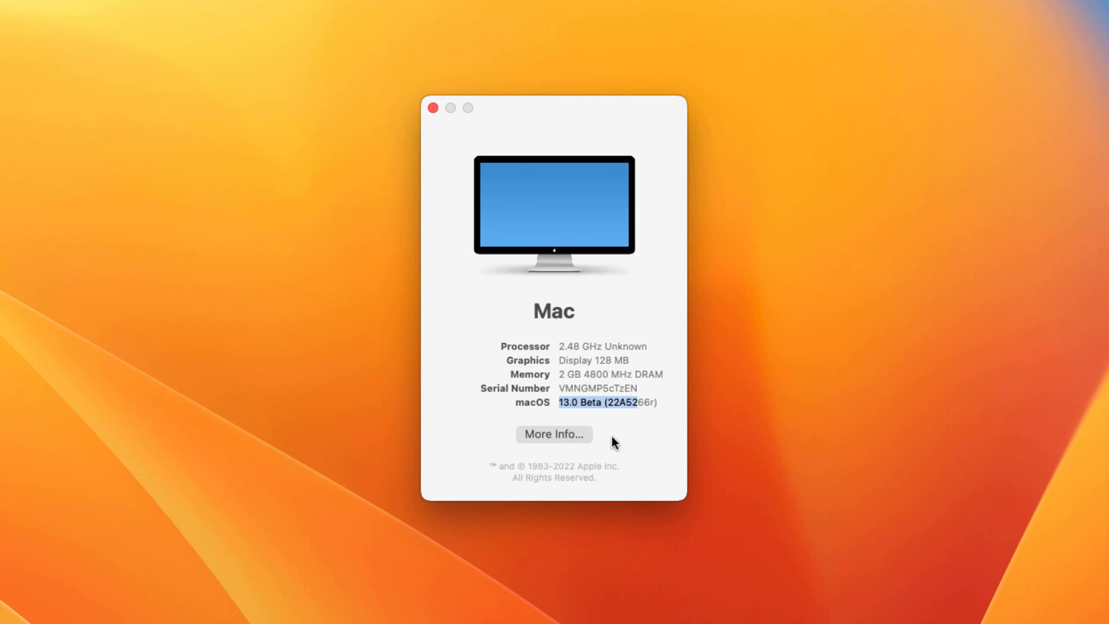
click(590, 404)
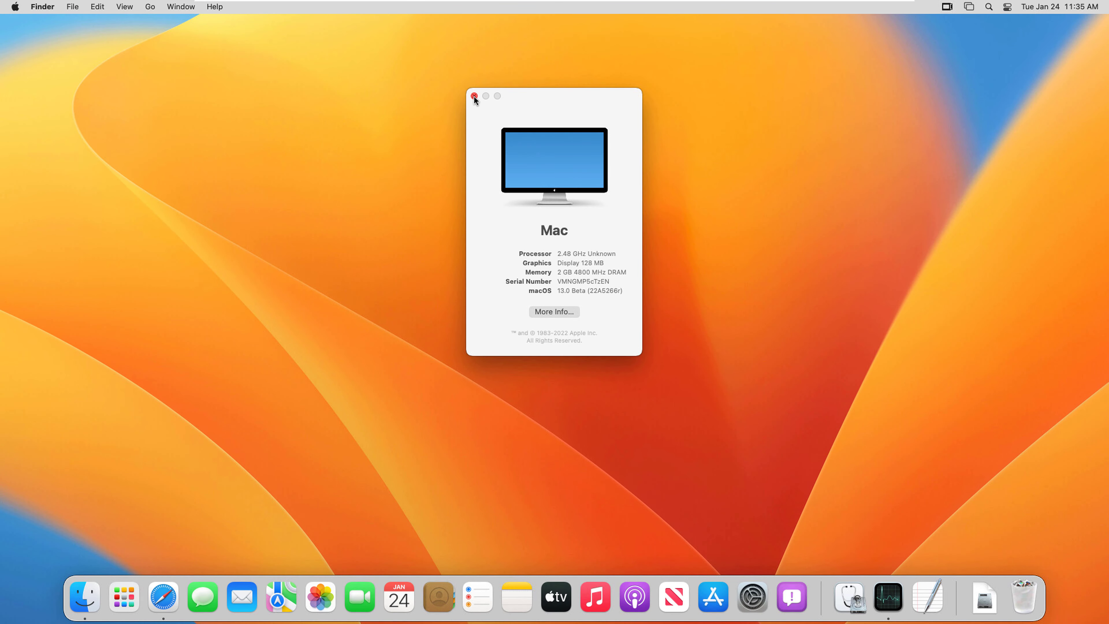
click(473, 95)
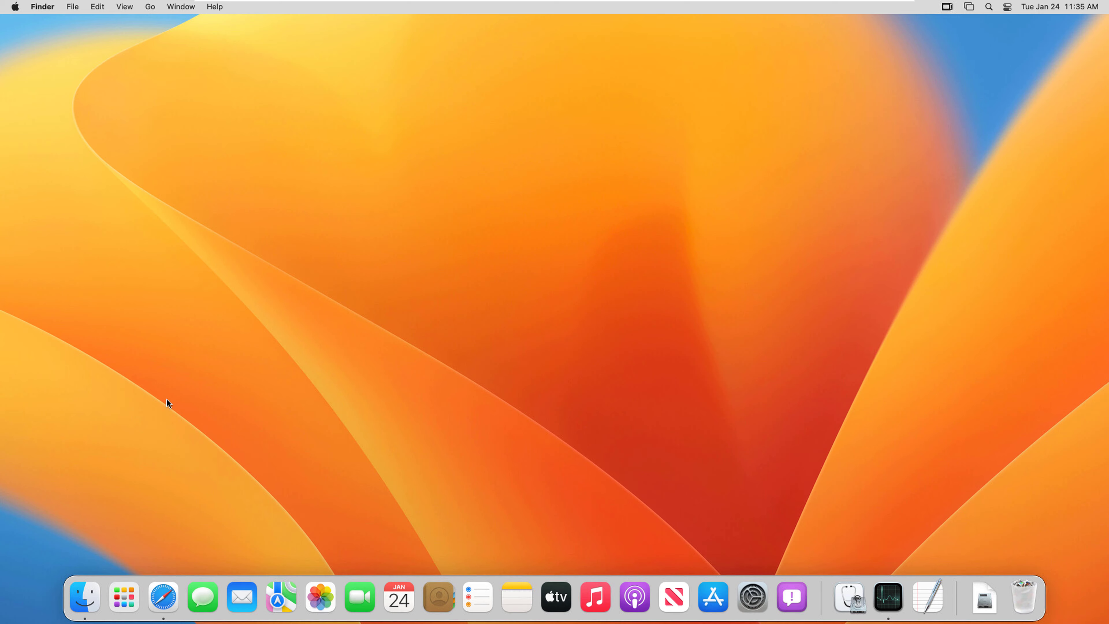
Open the cleverfiles.com Disk Drill website in Safari
click(167, 593)
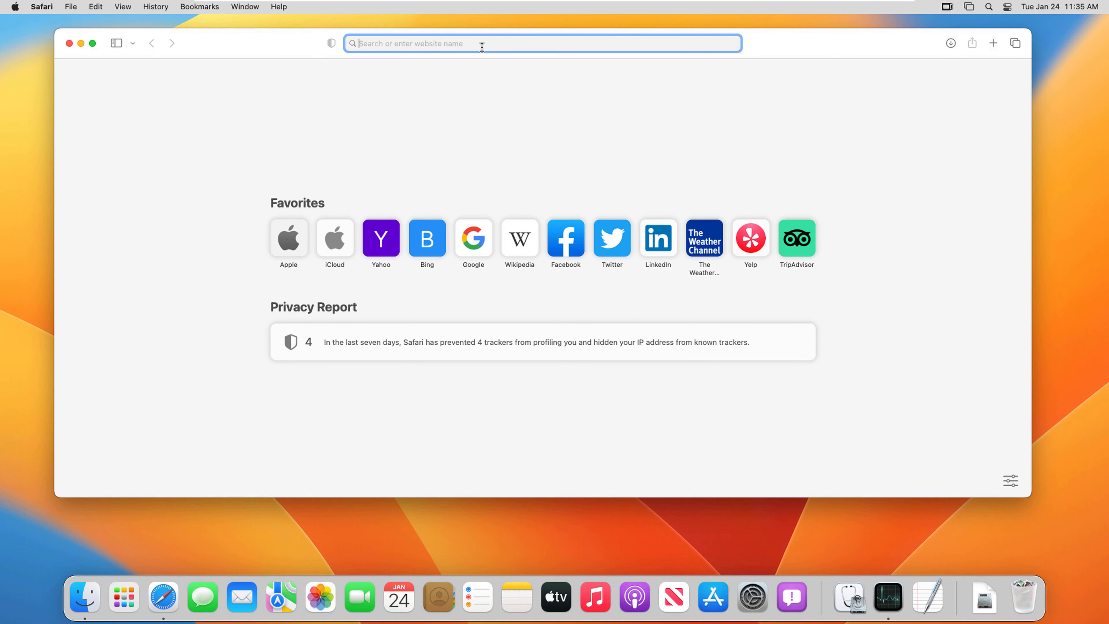
click(317, 117)
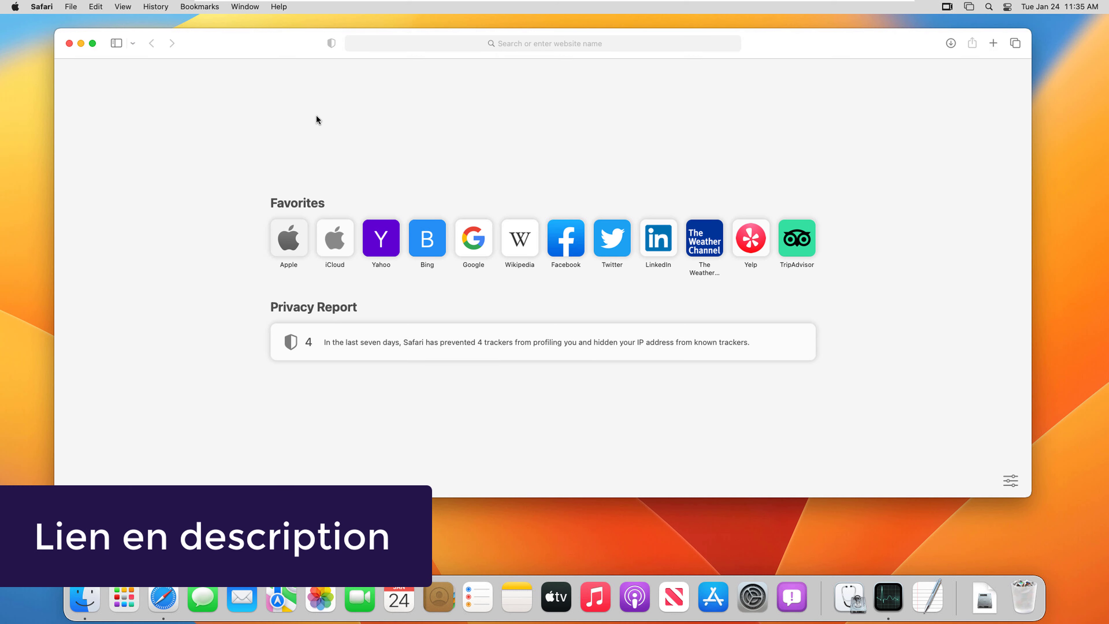
click(523, 46)
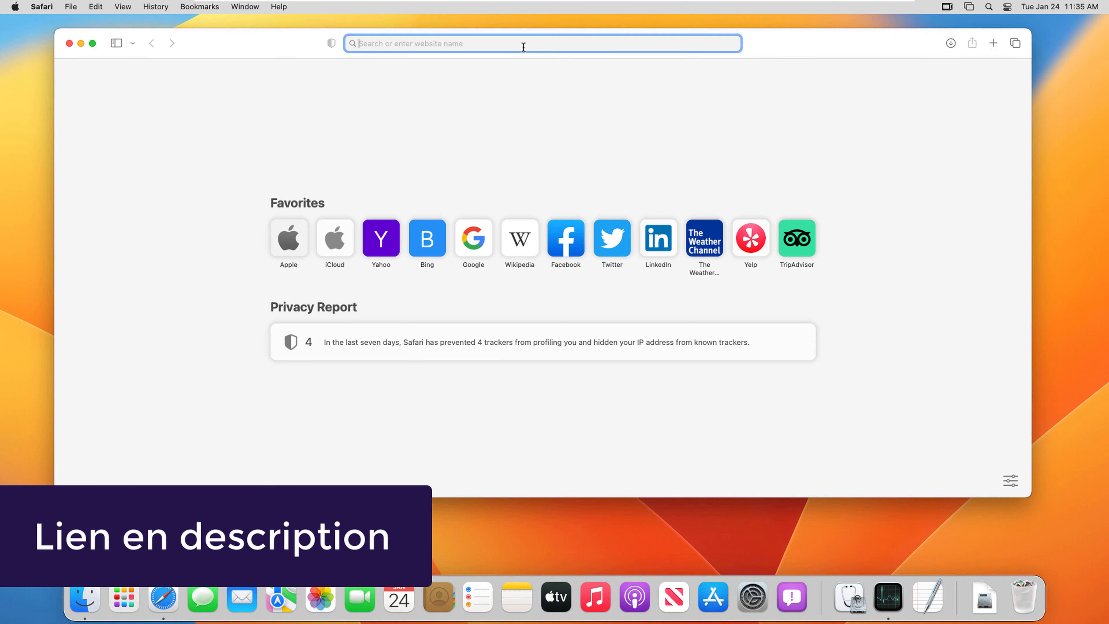
text(clever)
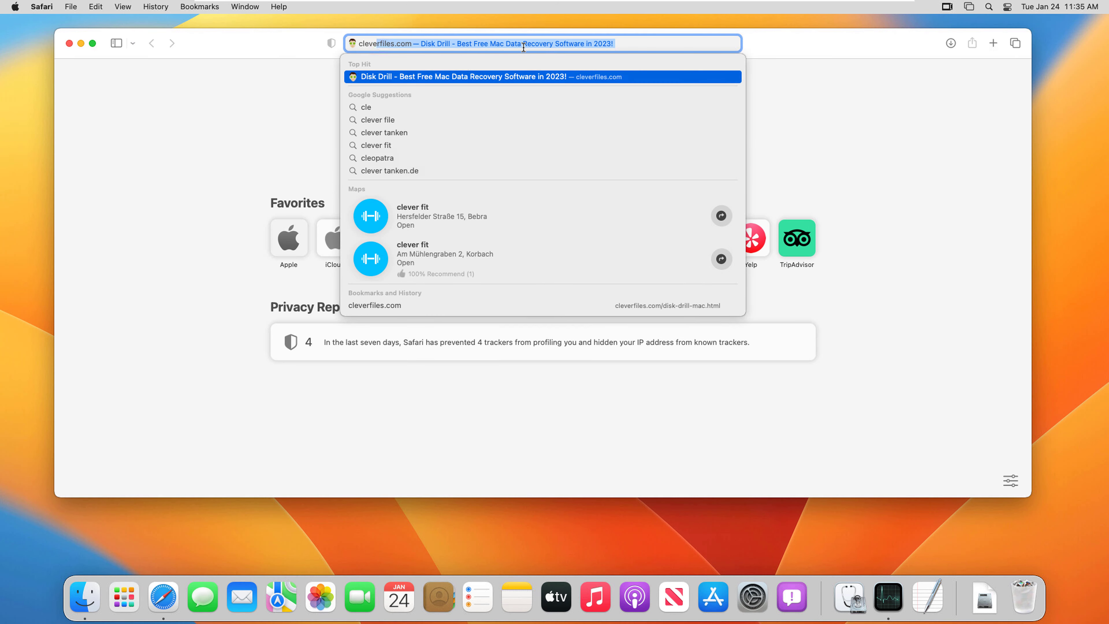
click(507, 77)
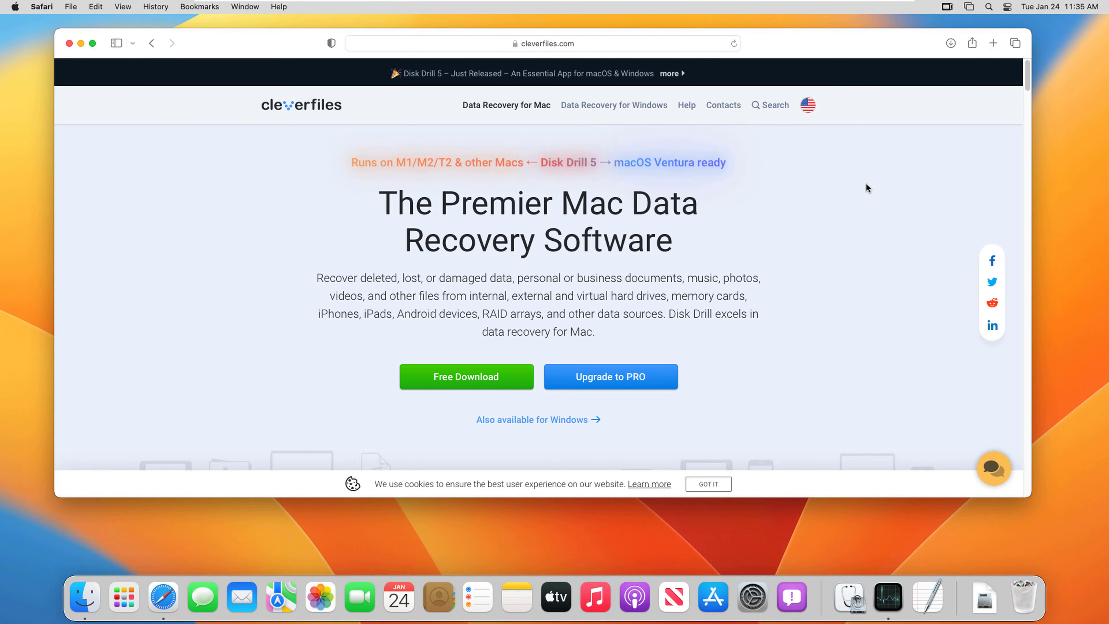
Switch the website language to Français and download the free version of Disk Drill for Mac
click(809, 113)
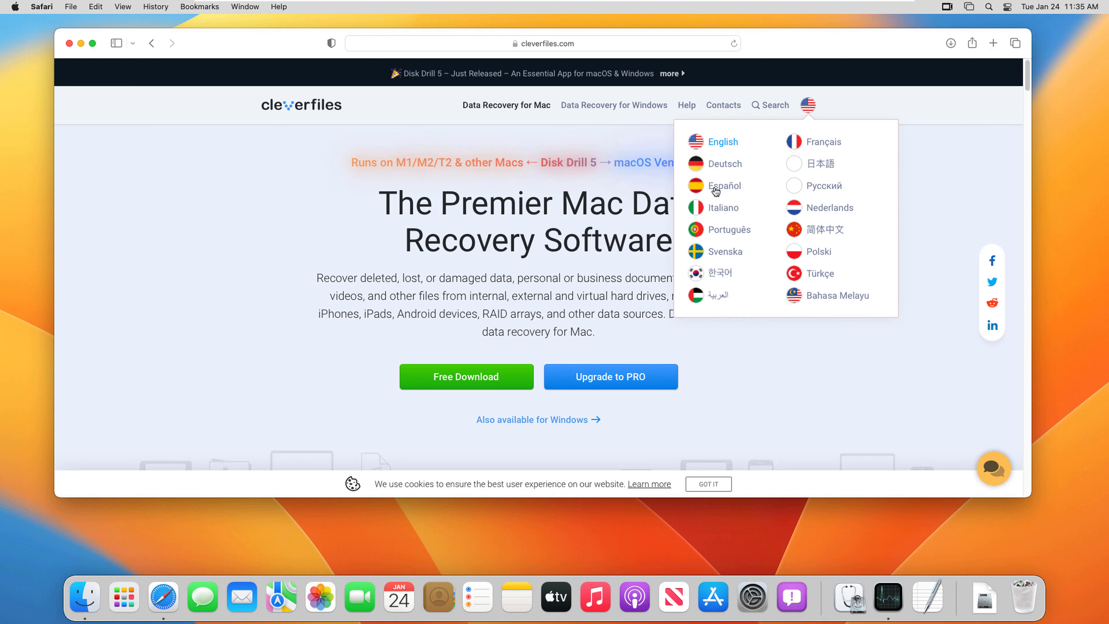
click(819, 144)
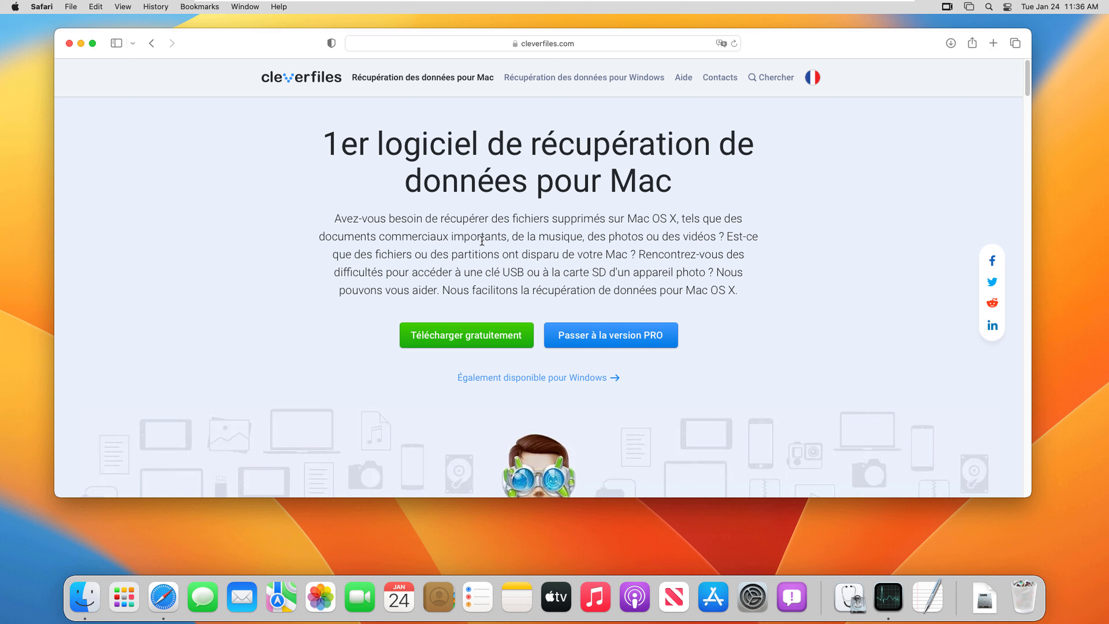
scroll(849, 132, down, 1)
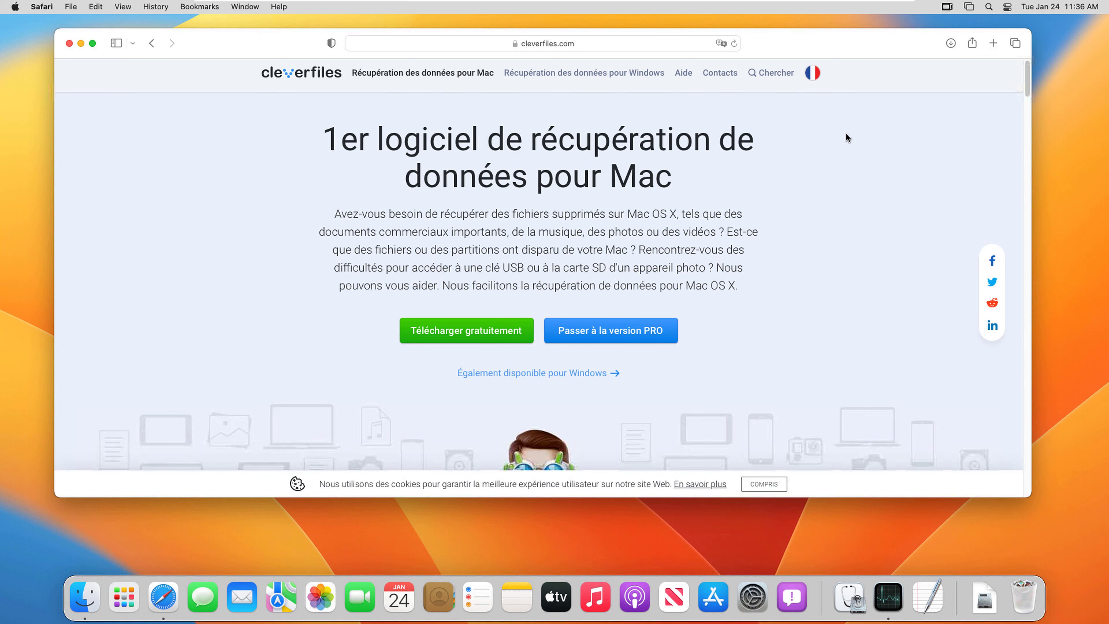
scroll(843, 139, down, 10)
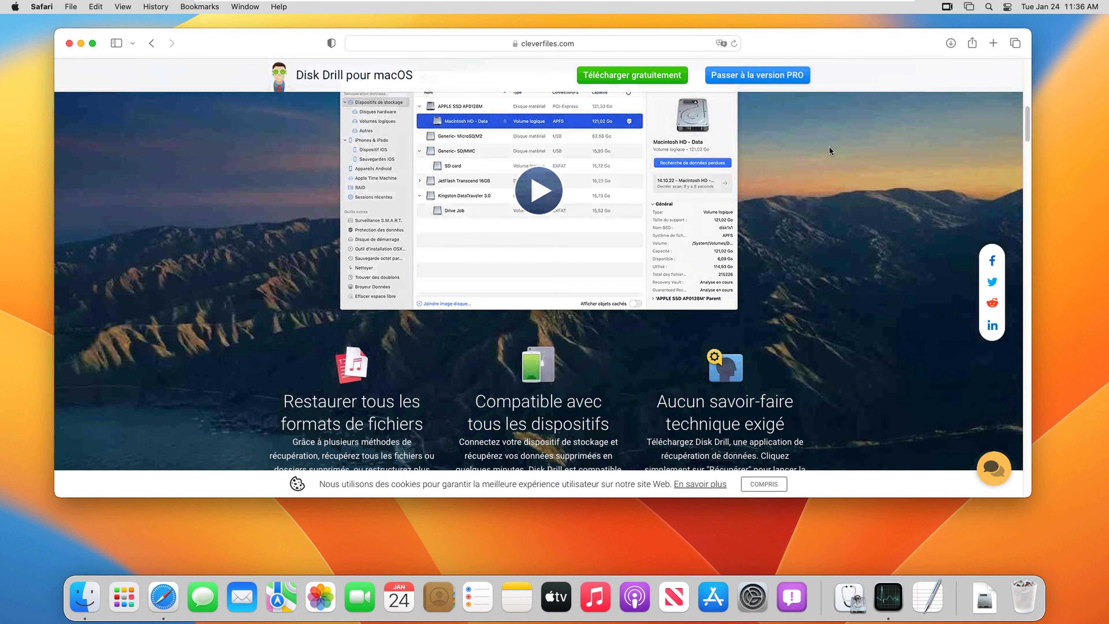
scroll(382, 405, down, 1)
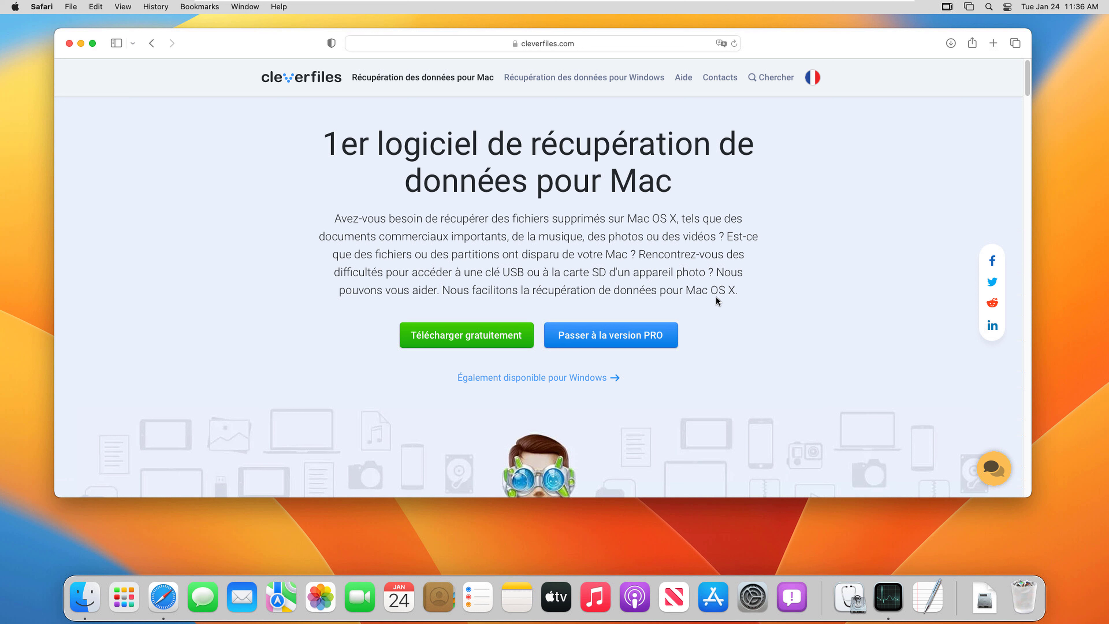
click(480, 340)
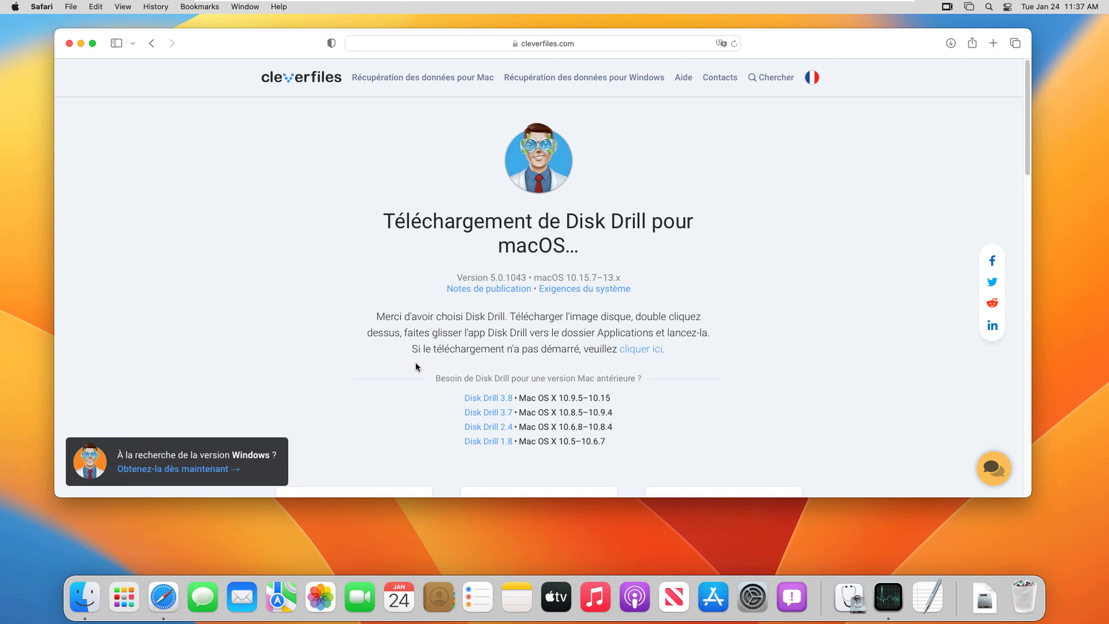
click(69, 43)
Open diskdrill.dmg from the Downloads folder in Finder and install Disk Drill into Applications
click(87, 588)
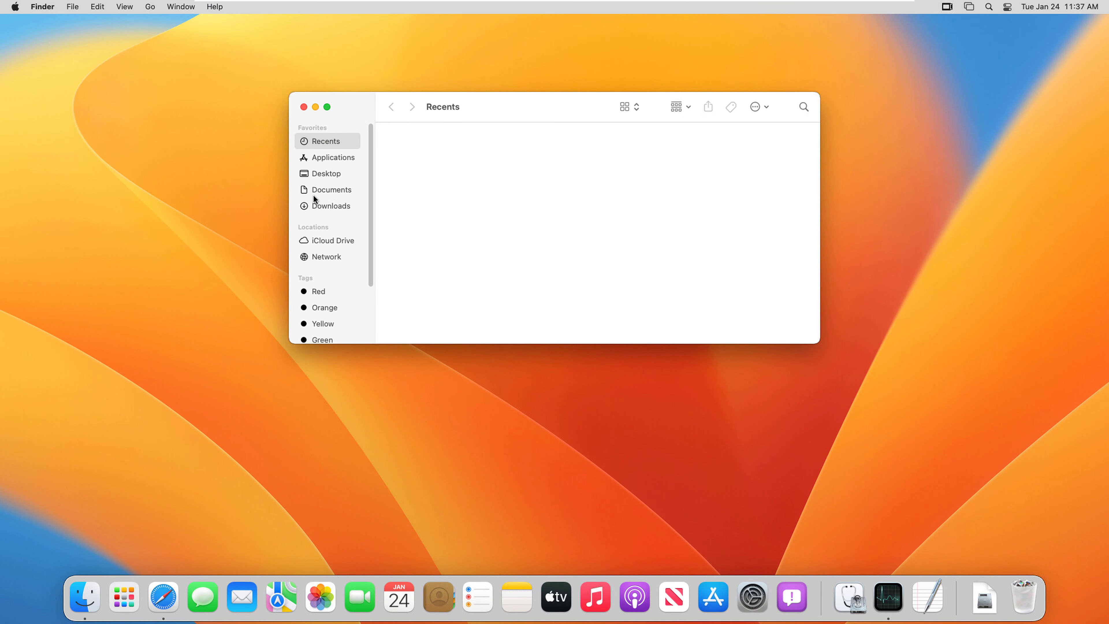
click(341, 212)
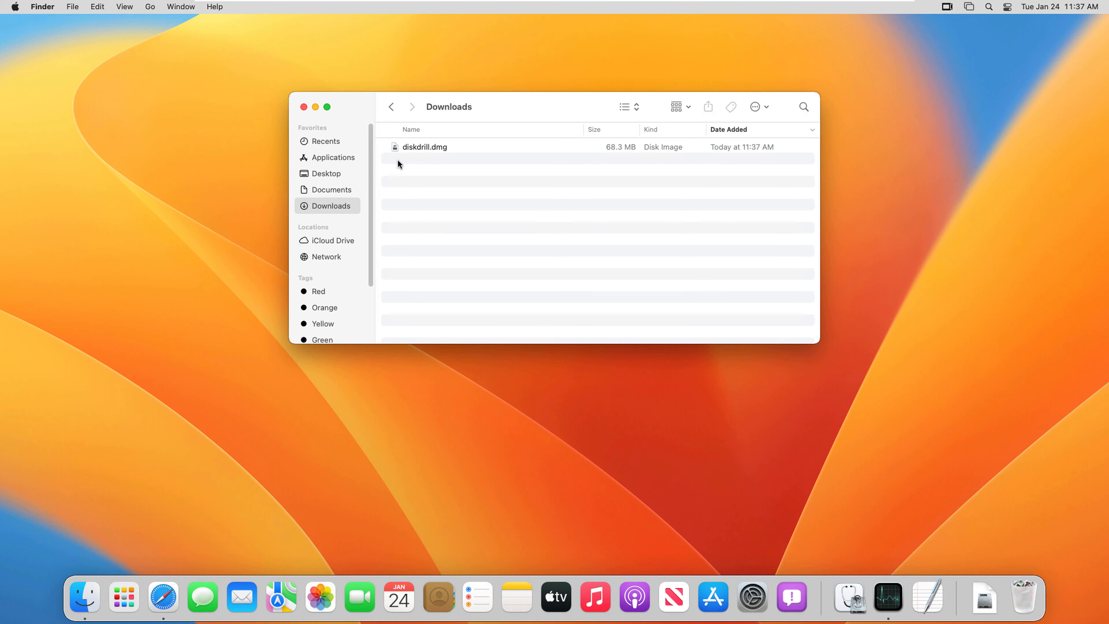
double_click(422, 146)
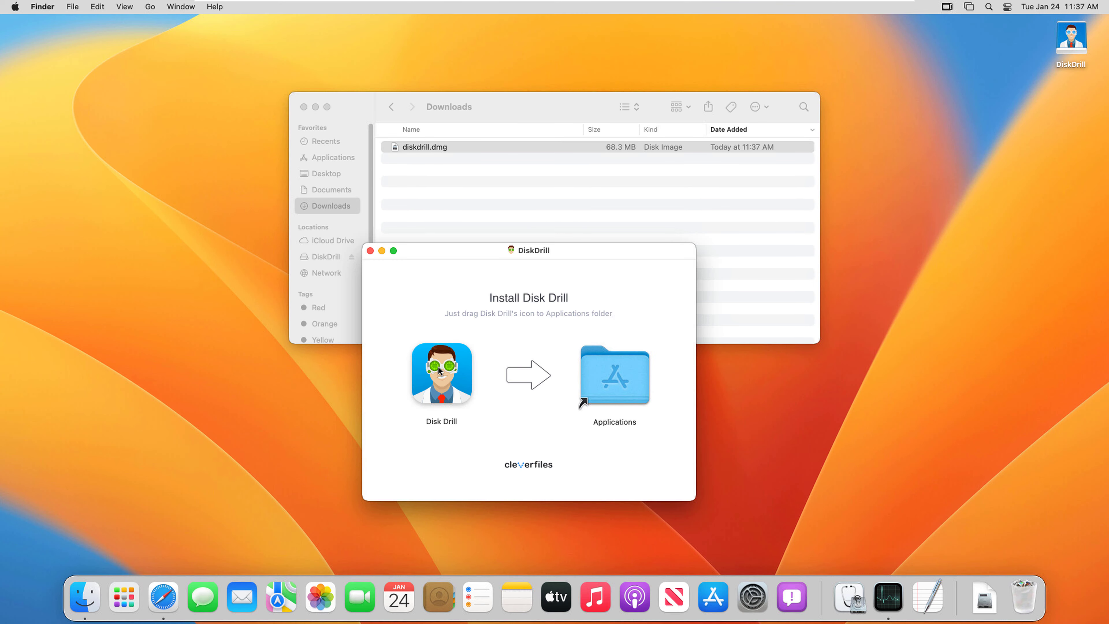
drag(444, 372, 612, 380)
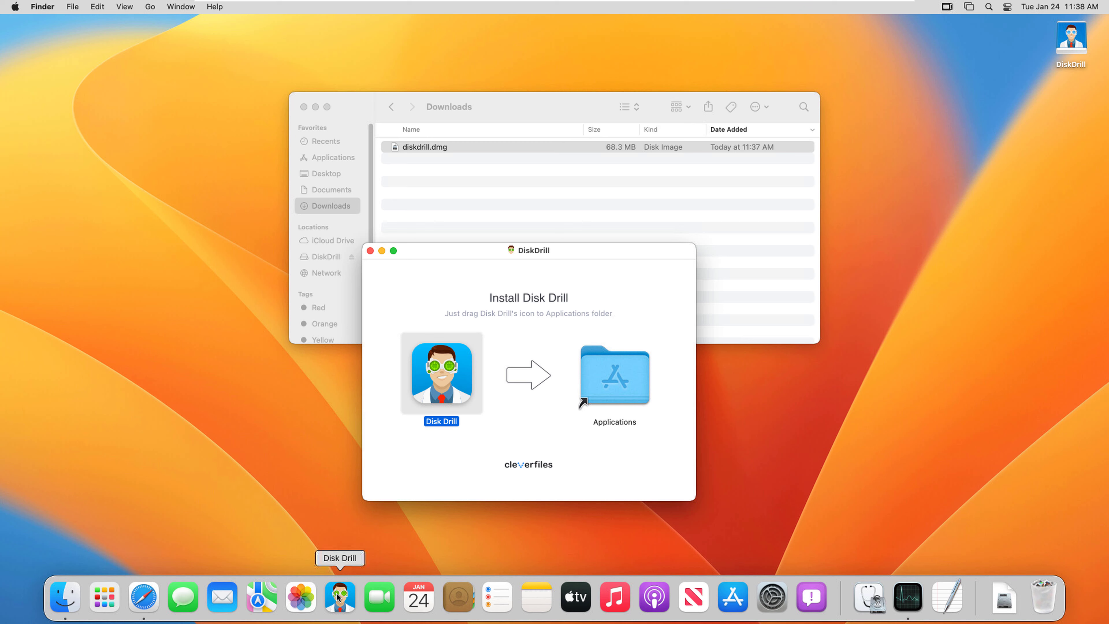
Launch Disk Drill, approve opening the downloaded app, and authorize its changes with the administrator password
click(332, 598)
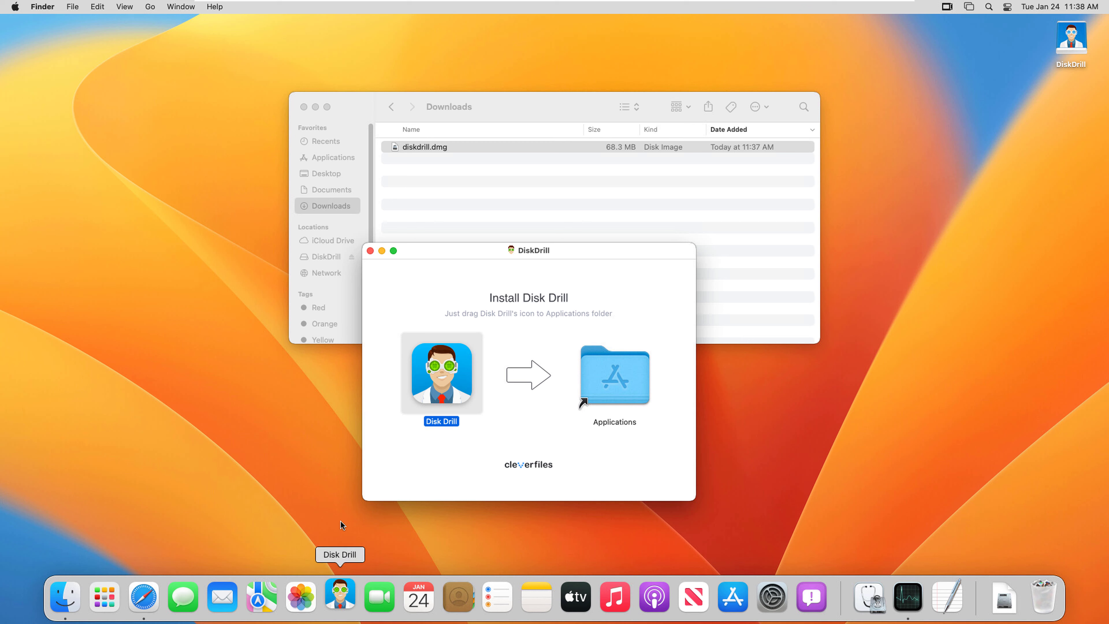
click(369, 250)
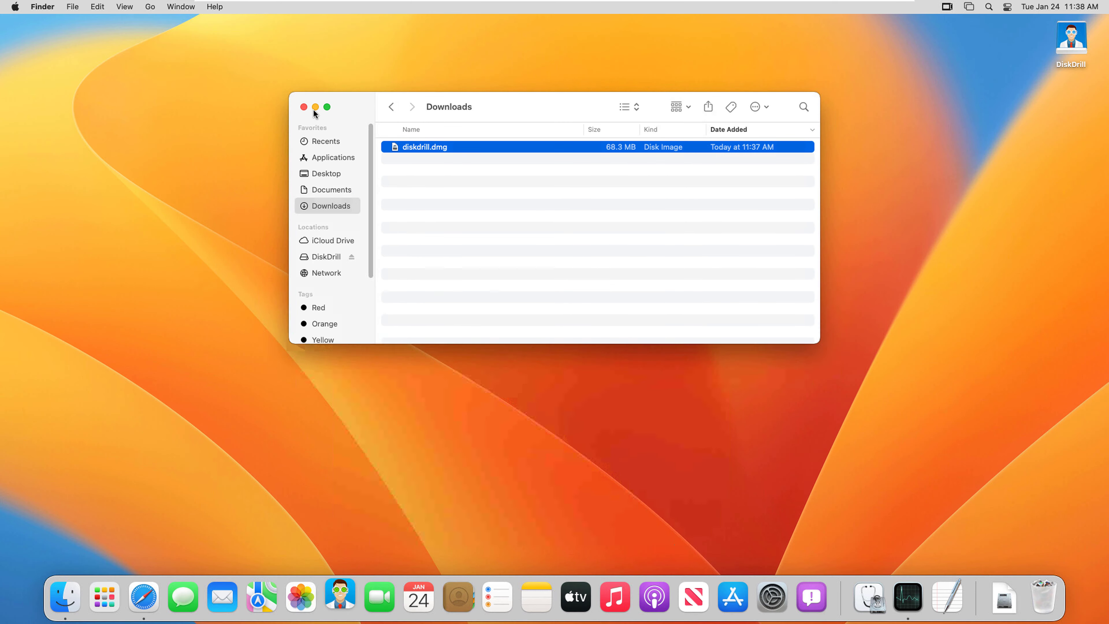
click(304, 107)
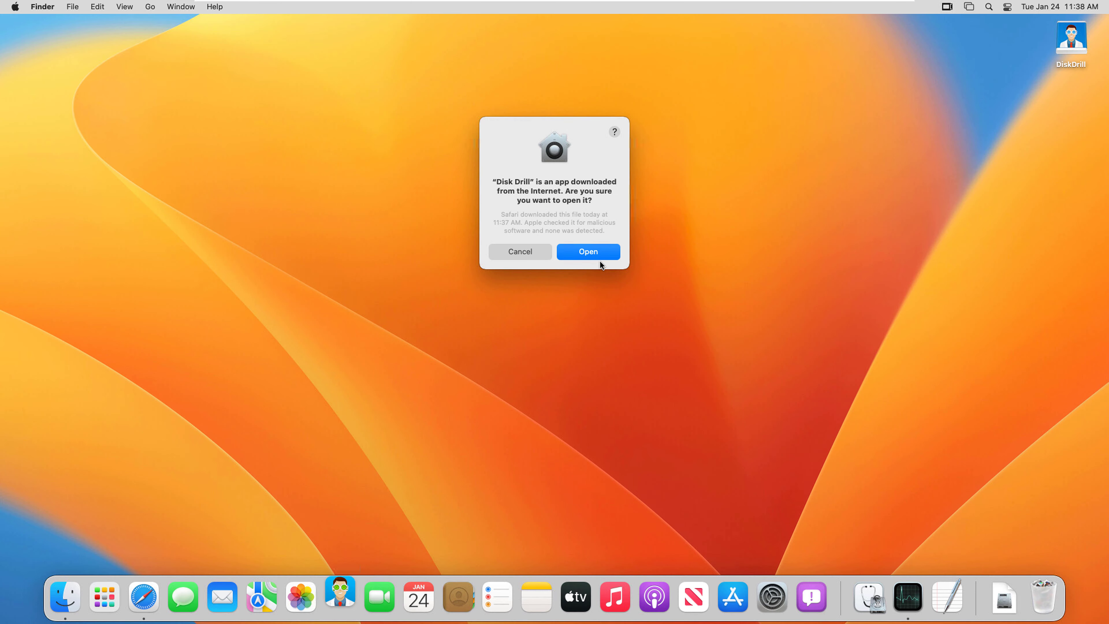
click(587, 253)
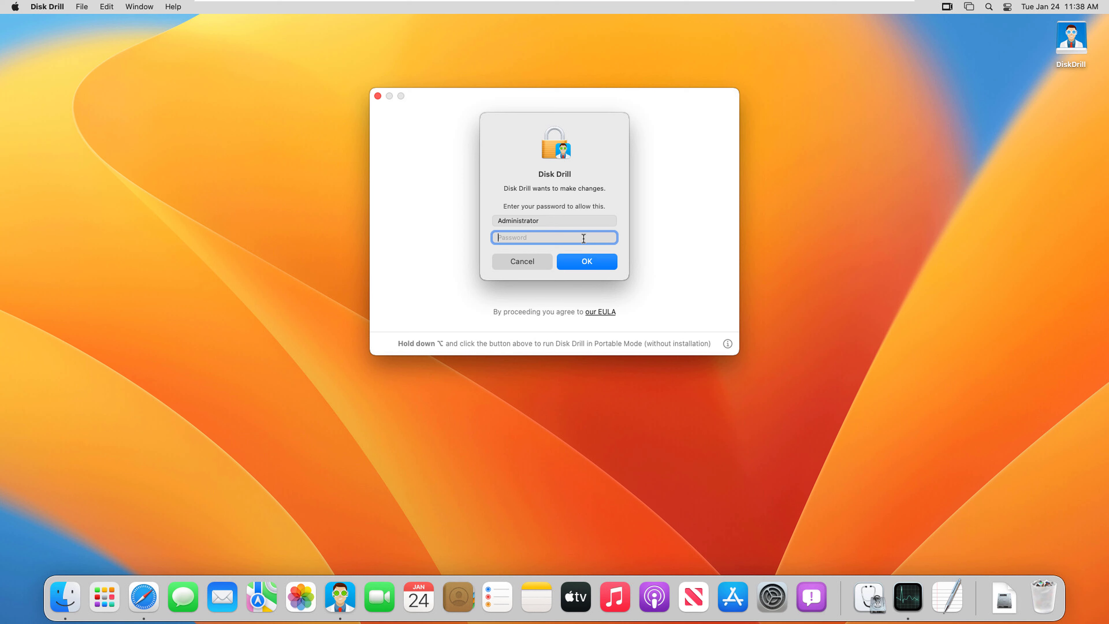
text(••)
click(580, 262)
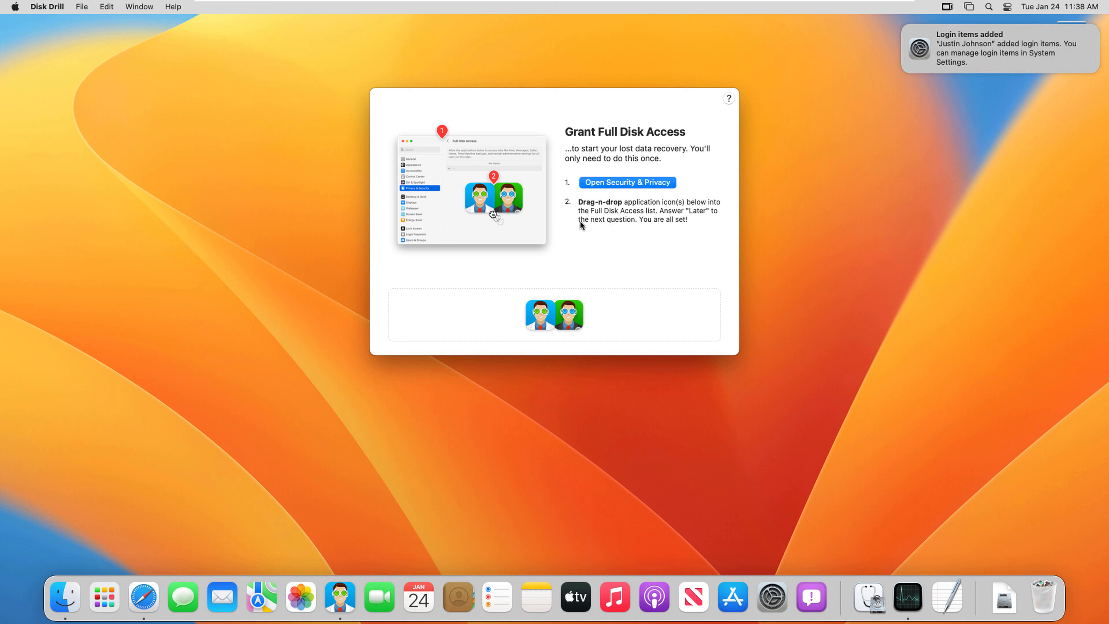
Grant Full Disk Access to Disk Drill and BackService in System Settings, authorizing with the administrator password
click(616, 186)
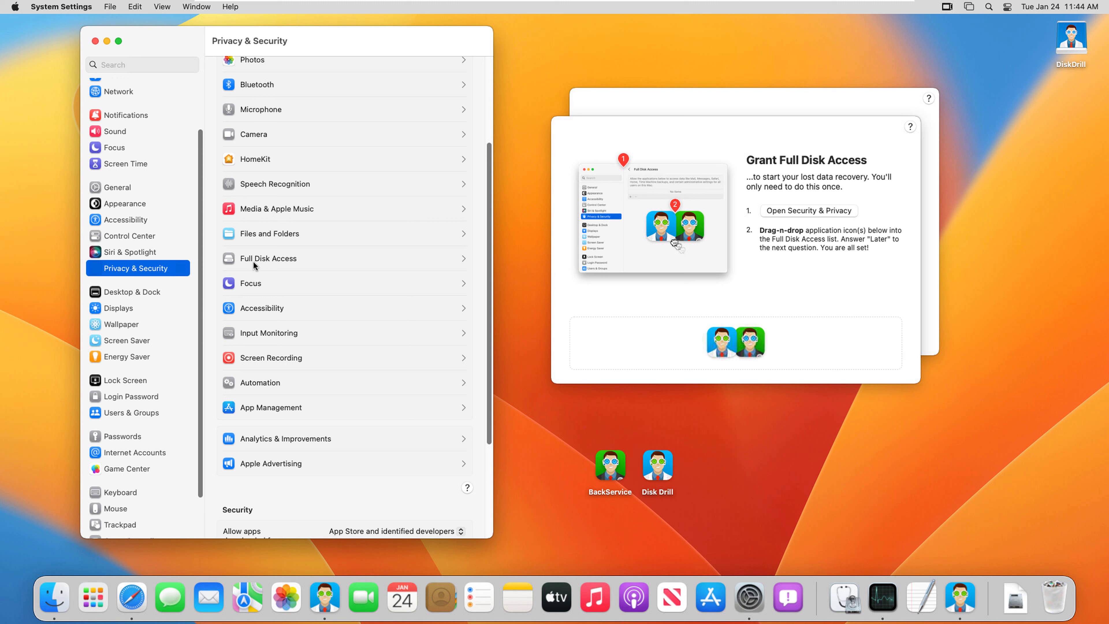
click(268, 259)
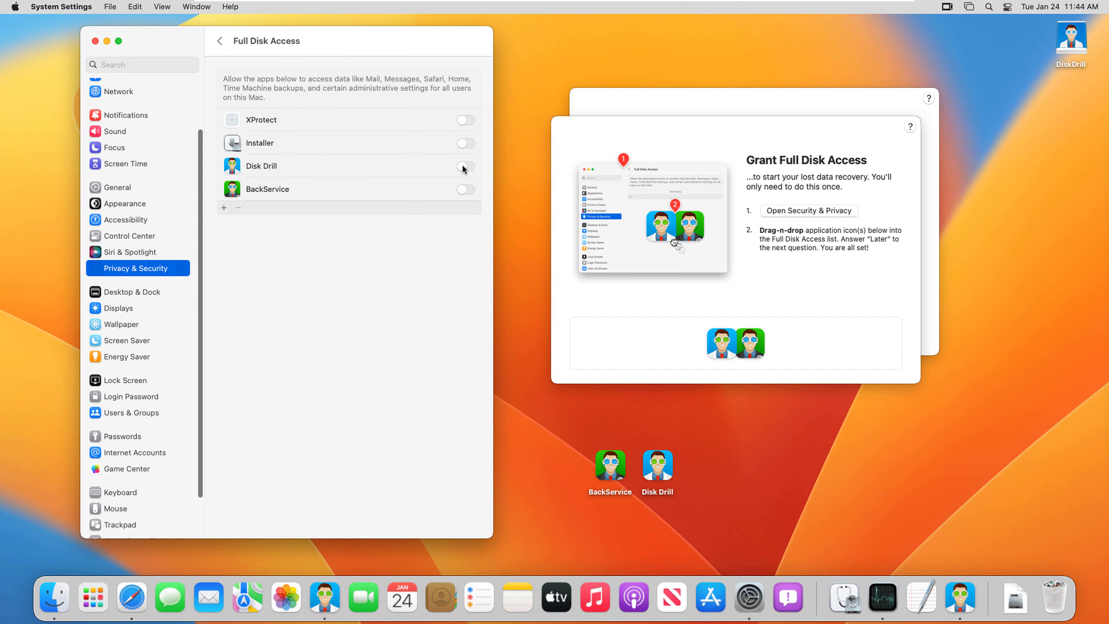
click(465, 169)
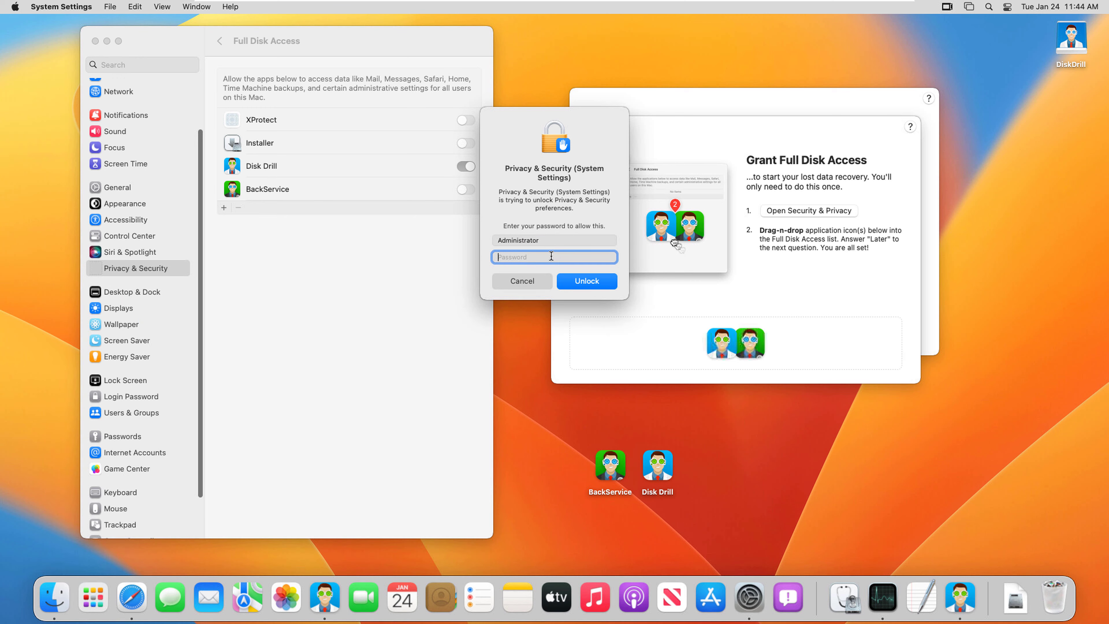
key(Return)
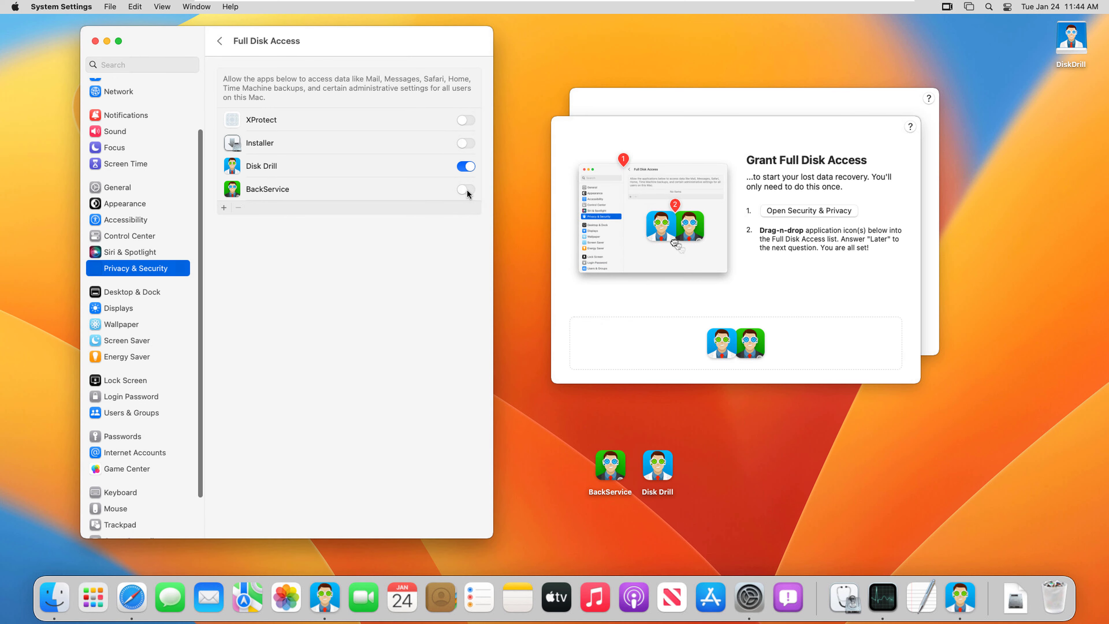
click(466, 190)
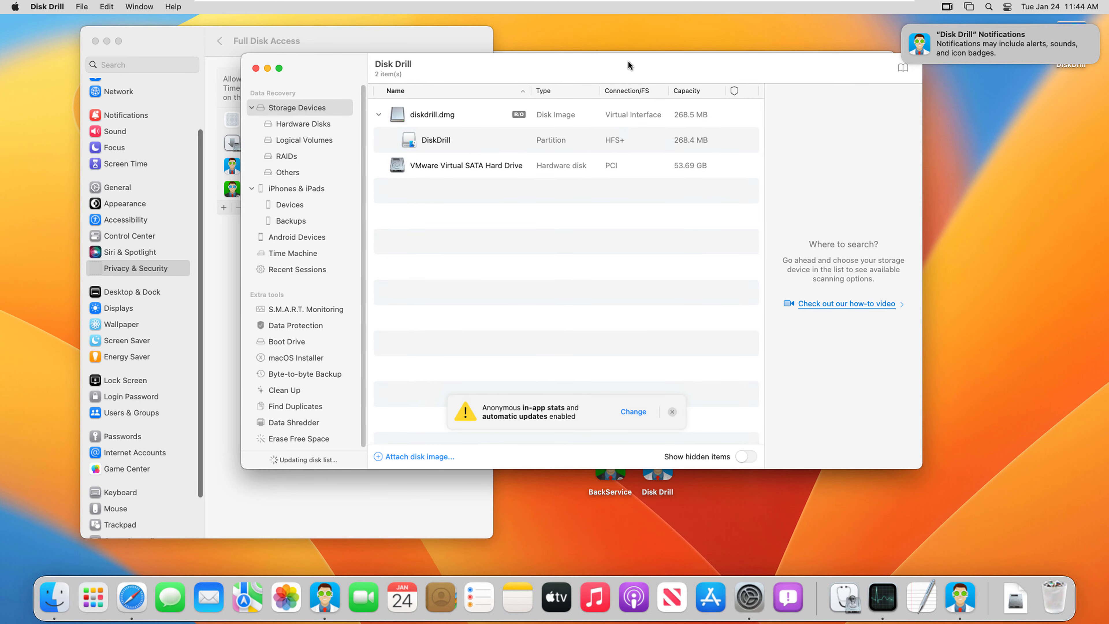
Close System Settings and the duplicate Disk Drill window behind the main one
click(176, 39)
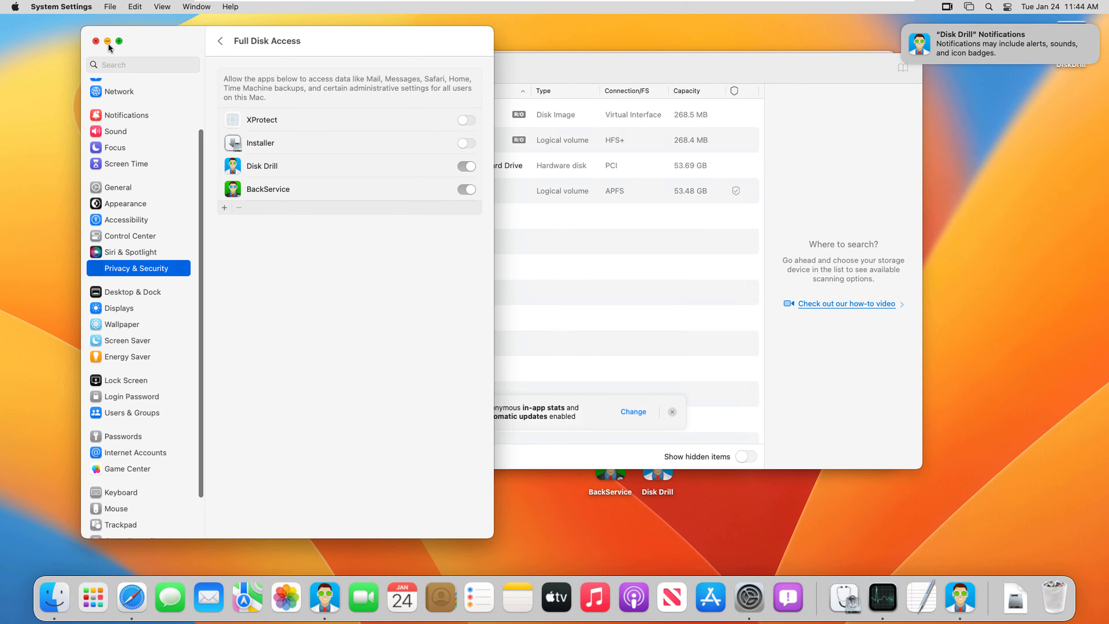
click(96, 40)
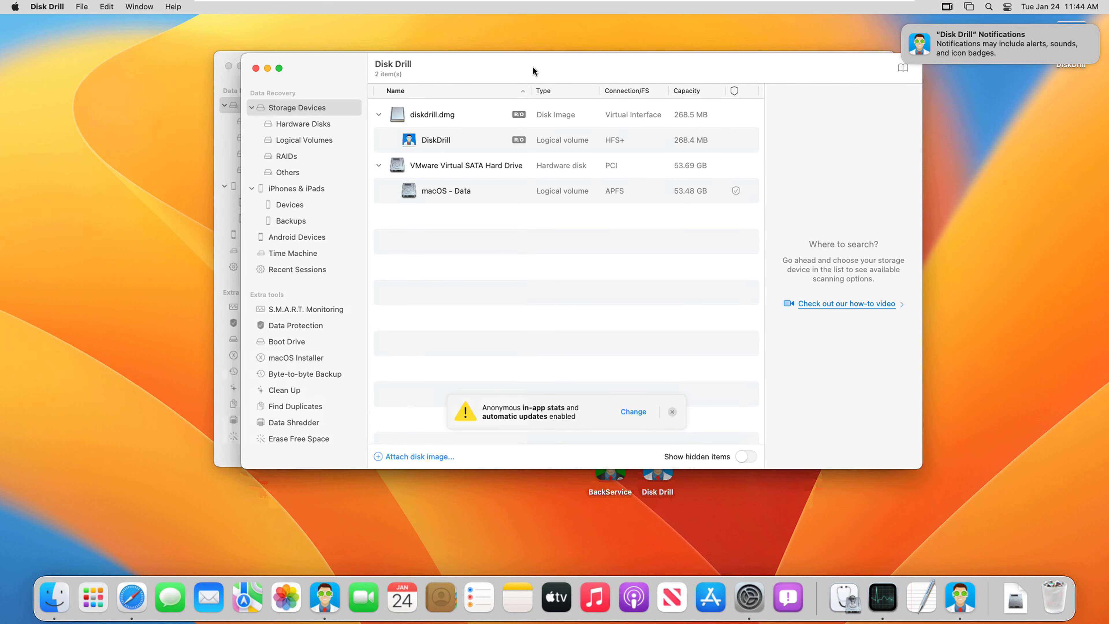
drag(536, 70, 435, 92)
click(228, 66)
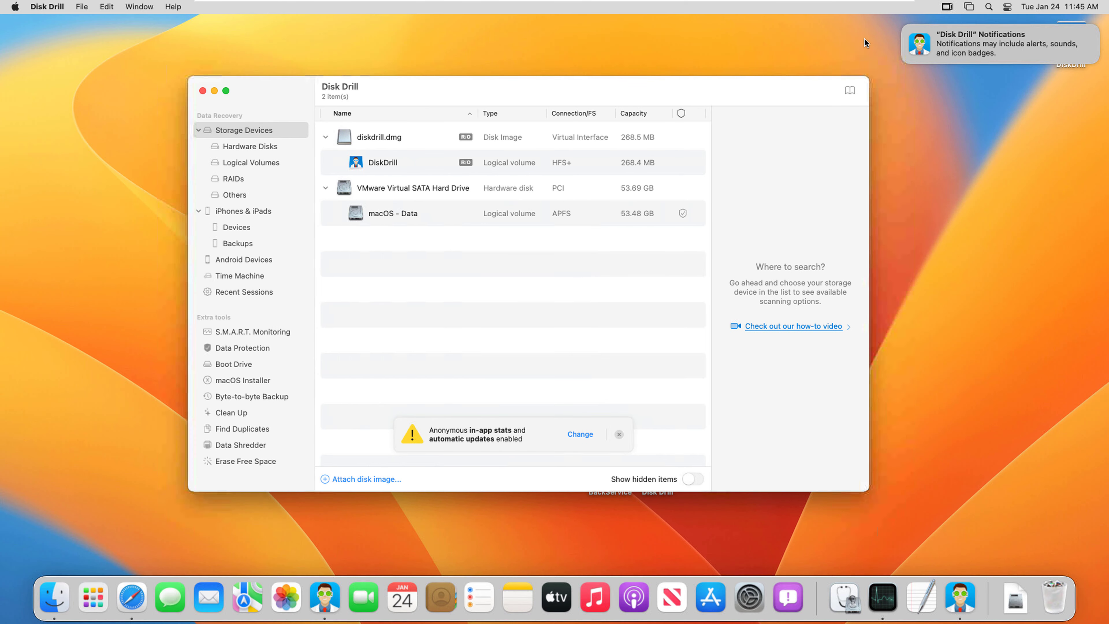
Dismiss the Disk Drill notification banner and the notice about anonymous in-app stats and automatic updates
click(907, 27)
drag(689, 97, 697, 89)
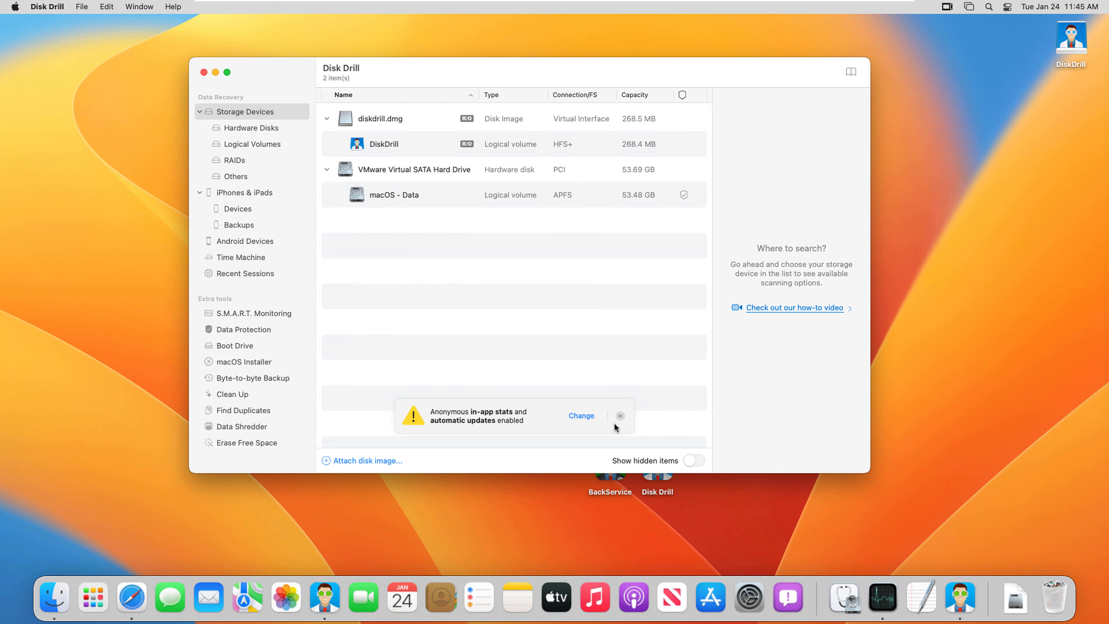
click(620, 416)
Search the macOS - Data volume for lost data and dismiss the scan completion notice
click(561, 194)
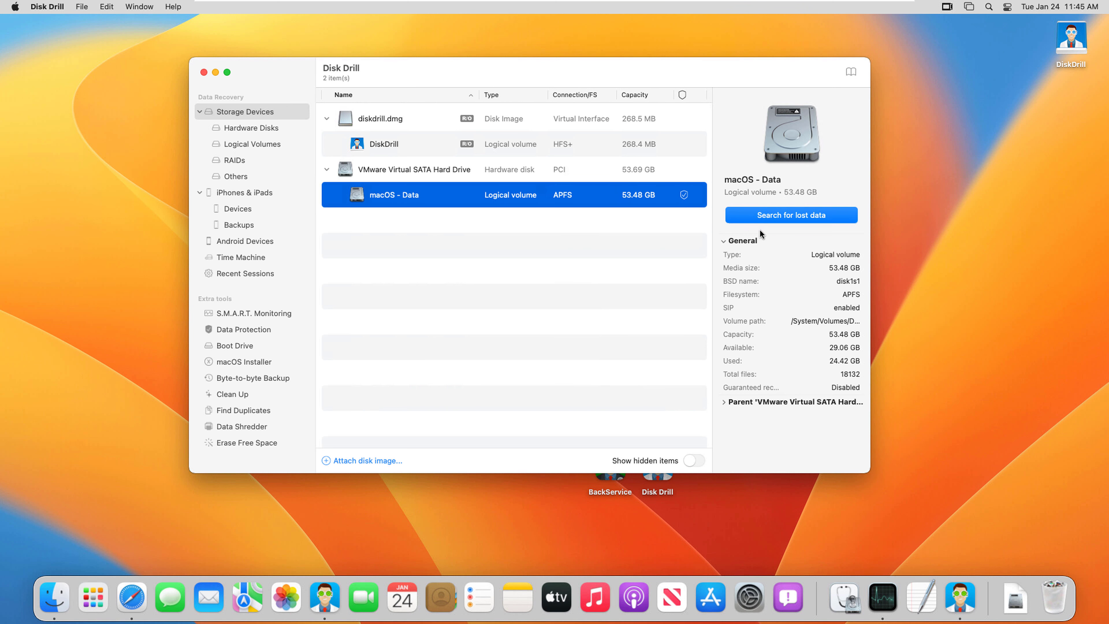
click(795, 216)
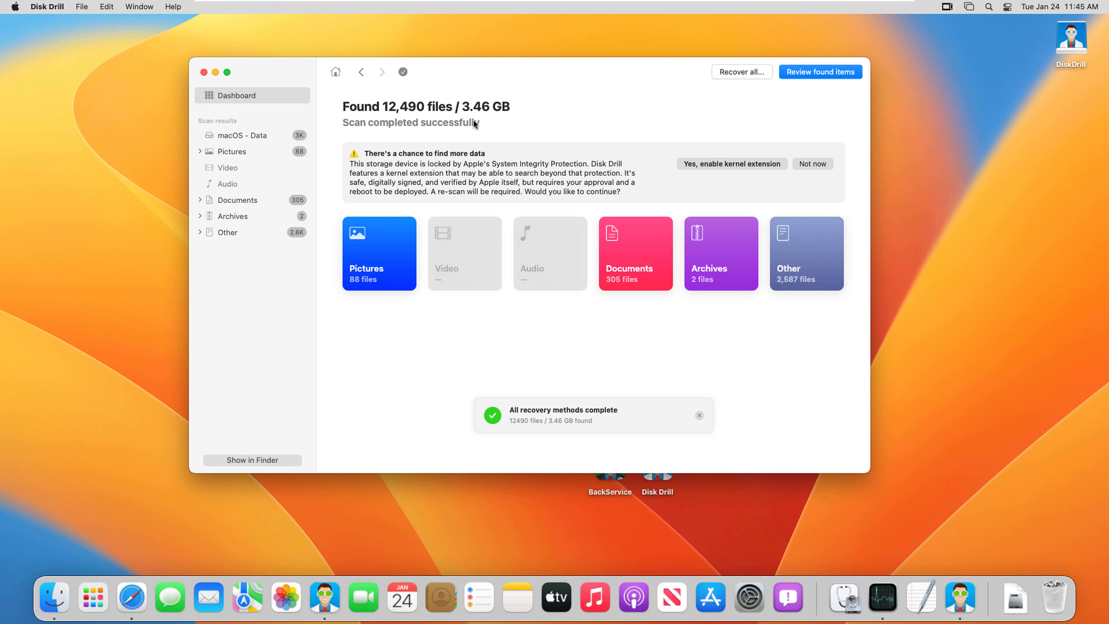
click(699, 416)
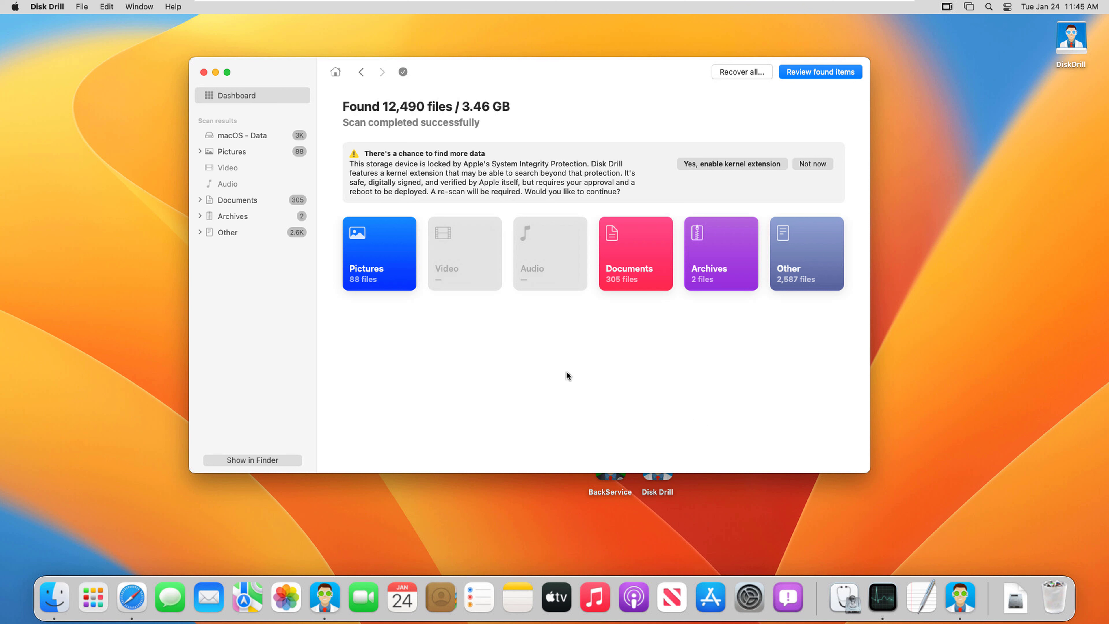
Agree to enable the kernel extension and deploy the system extension for direct device access
click(732, 164)
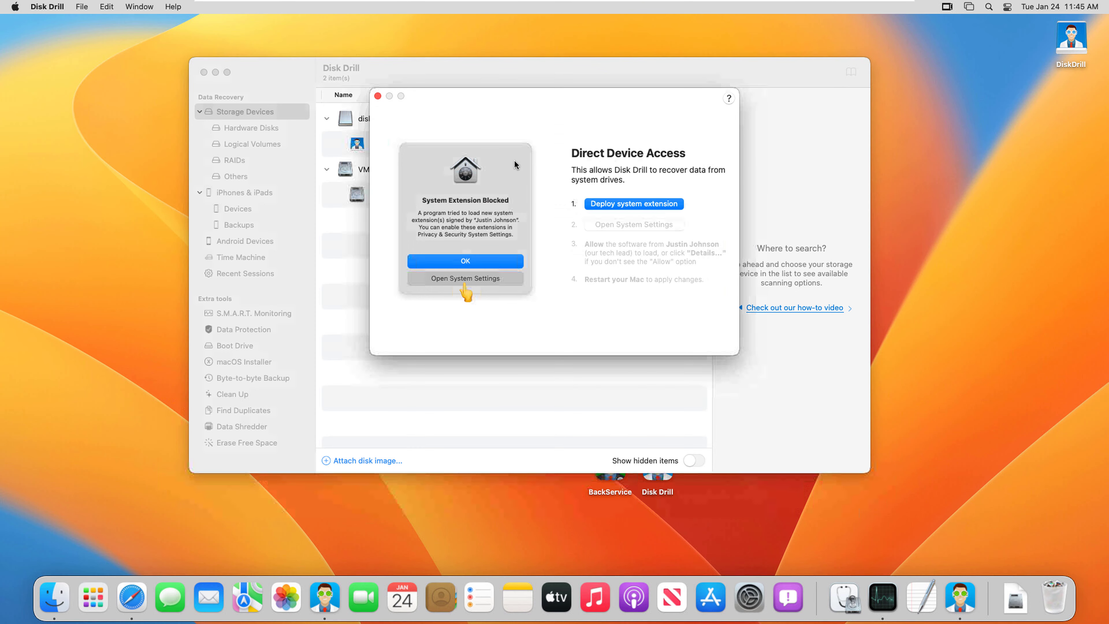
click(632, 205)
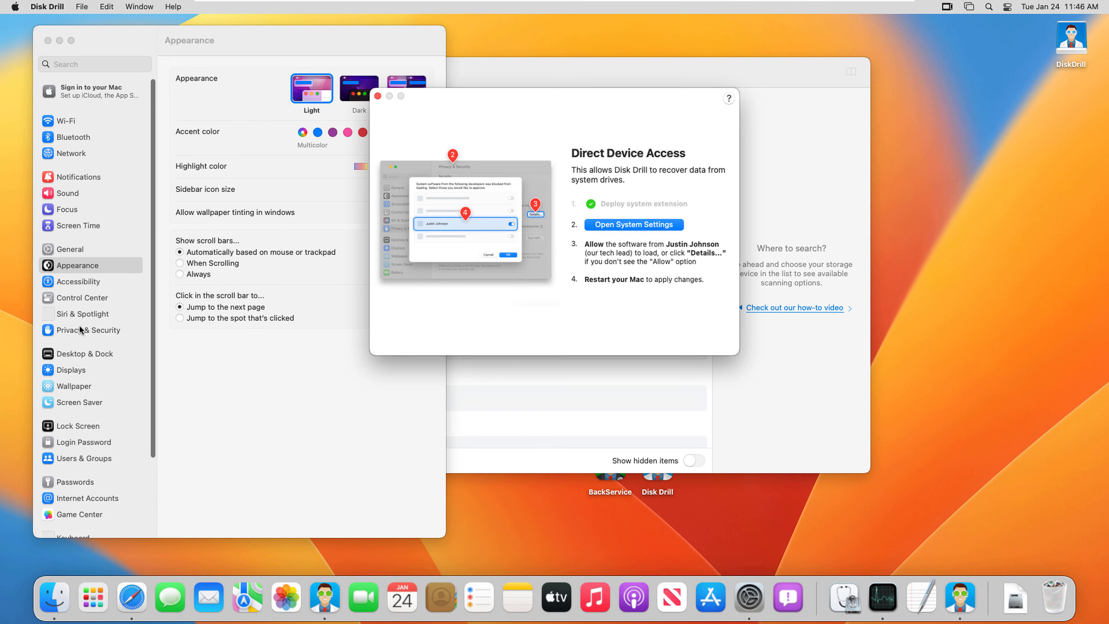
Allow the developer's blocked system software in Privacy & Security, postpone the restart, and close System Settings
click(82, 334)
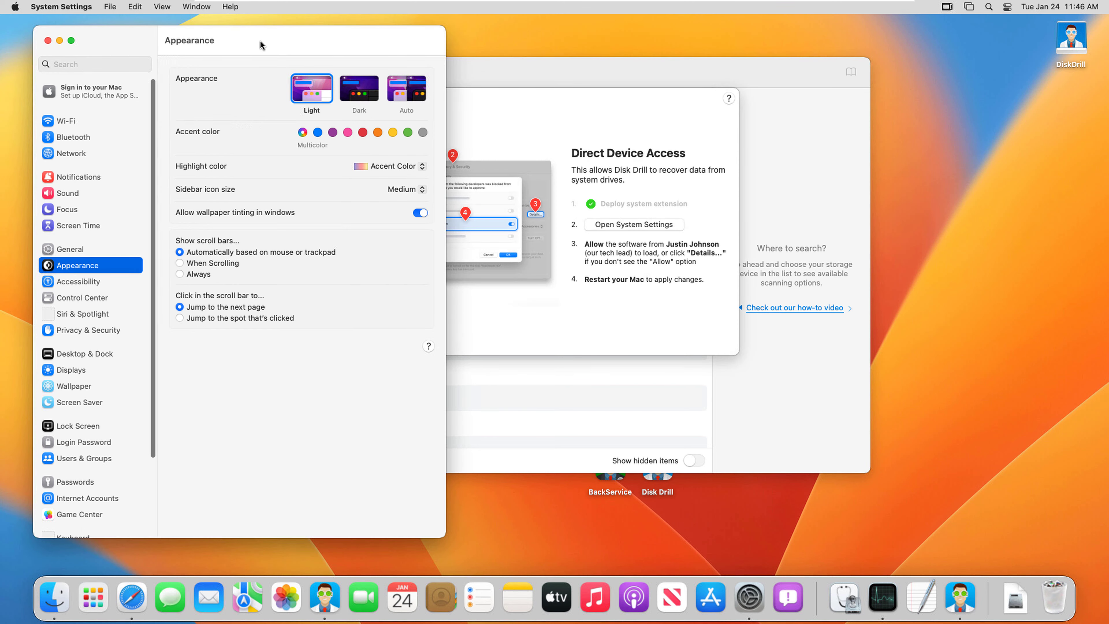
scroll(216, 279, down, 10)
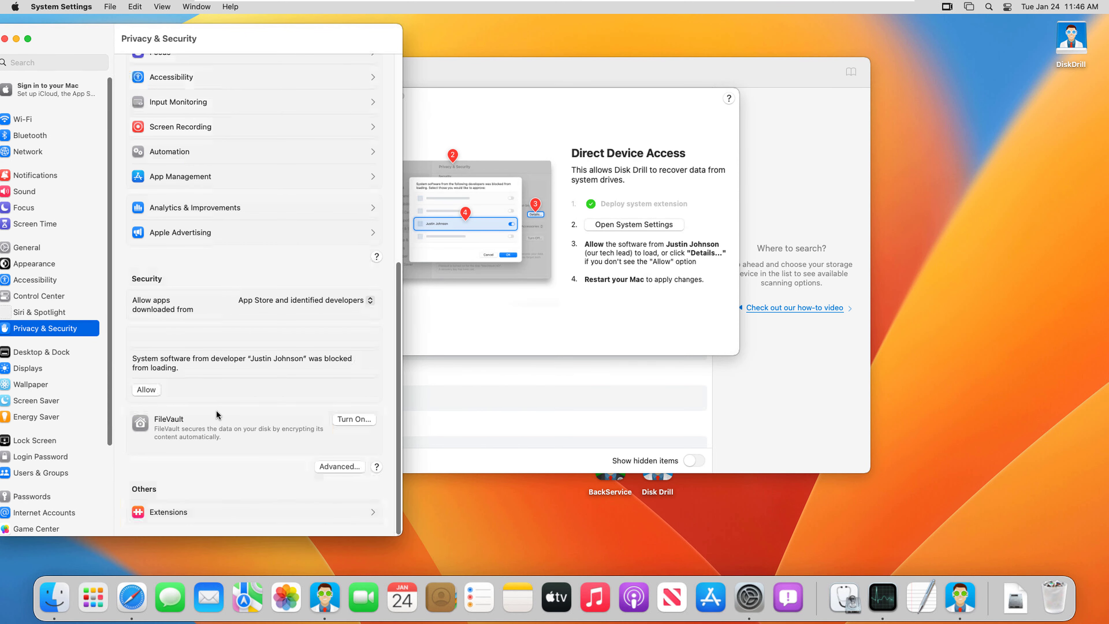
click(147, 391)
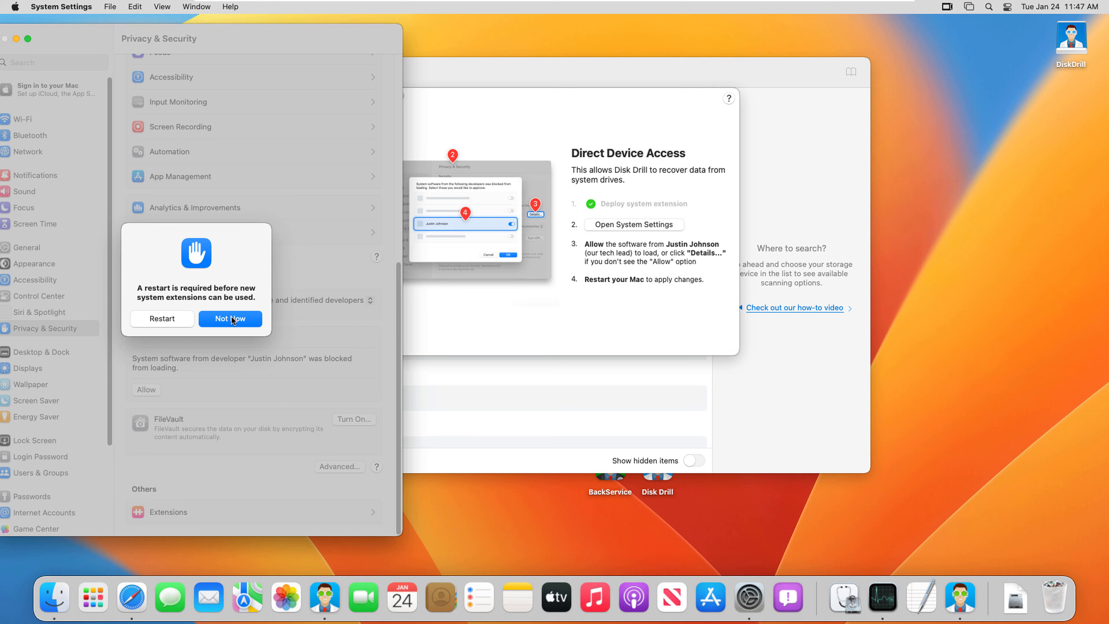
click(227, 318)
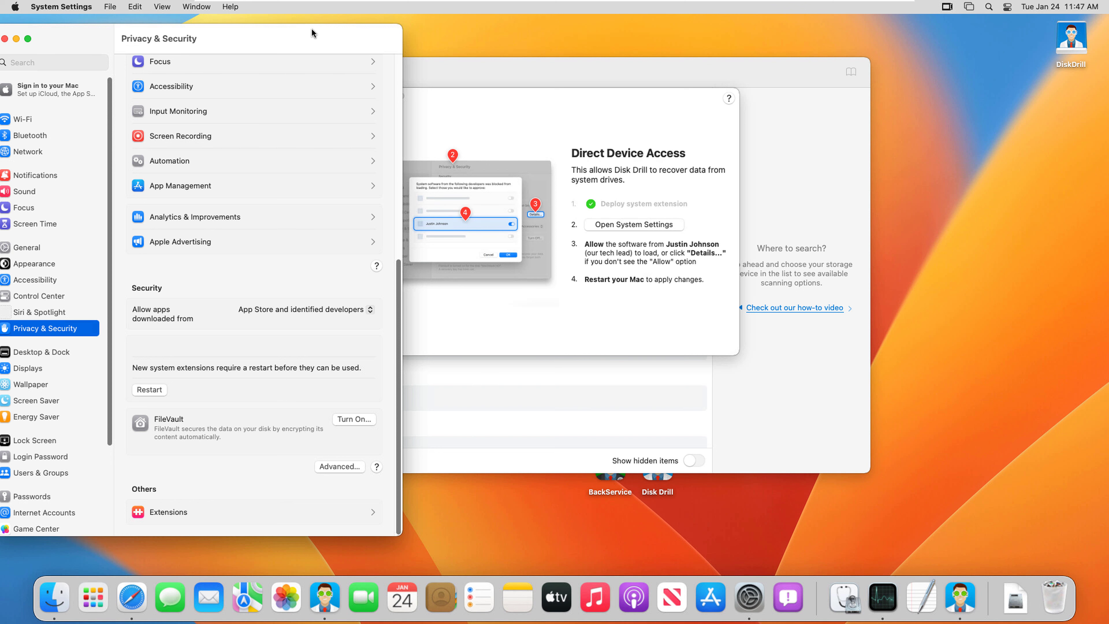
drag(311, 29, 342, 30)
click(35, 39)
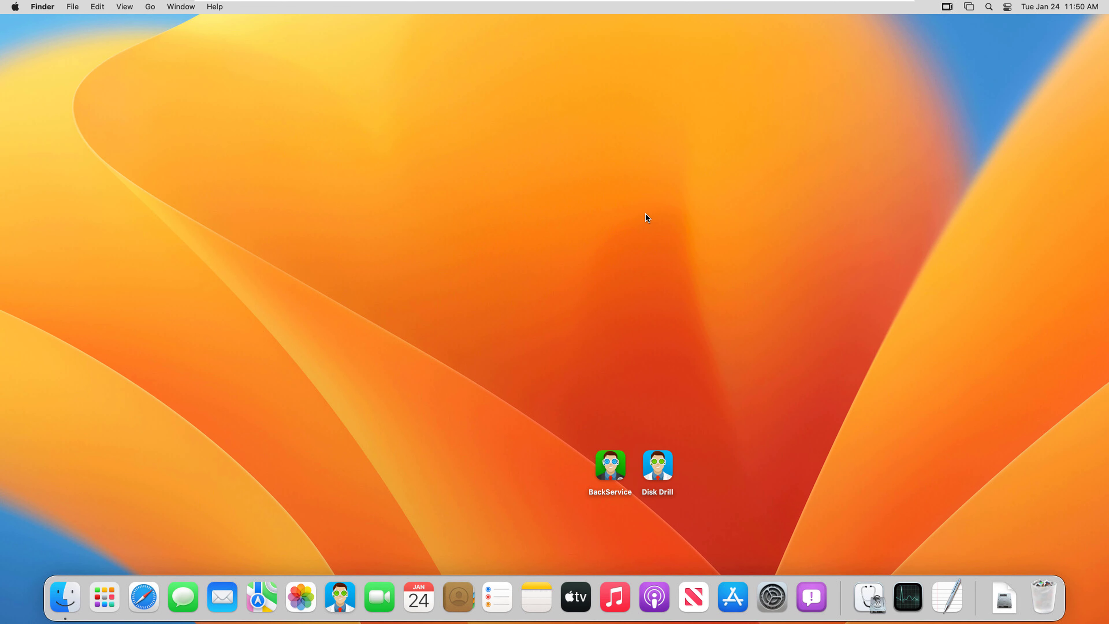
Launch Disk Drill after the restart and search the macOS - Data volume for lost data again
click(331, 585)
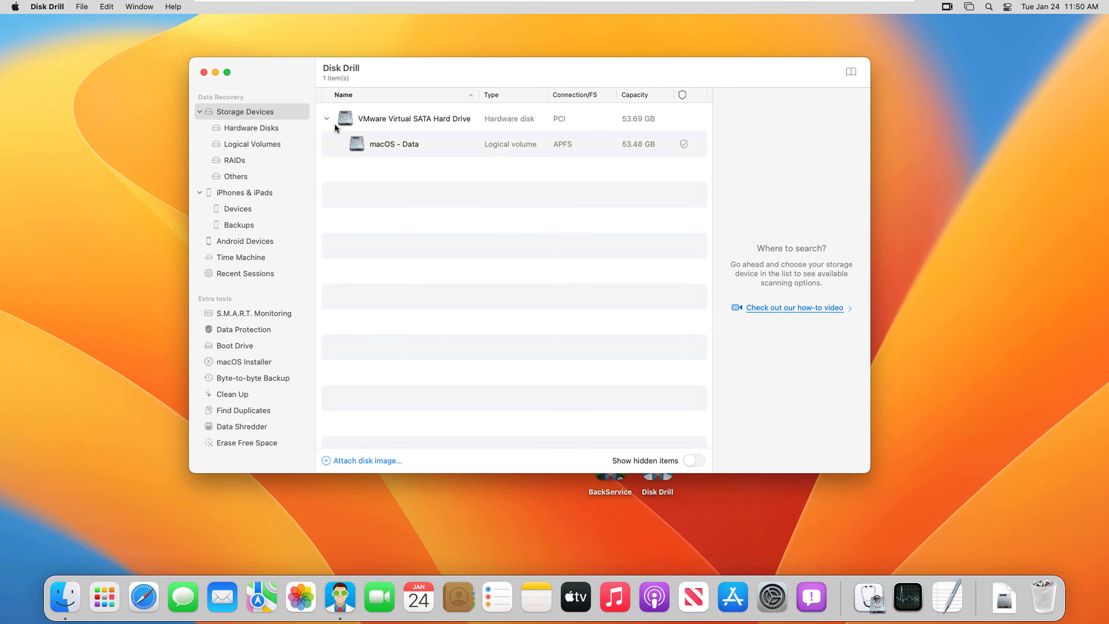
click(393, 147)
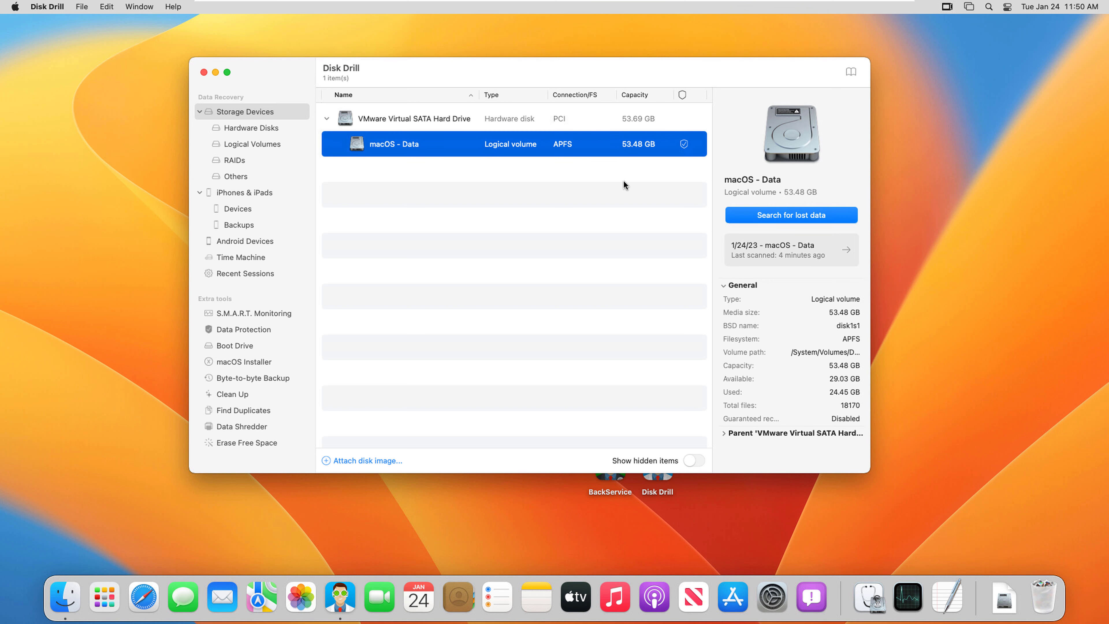
click(808, 221)
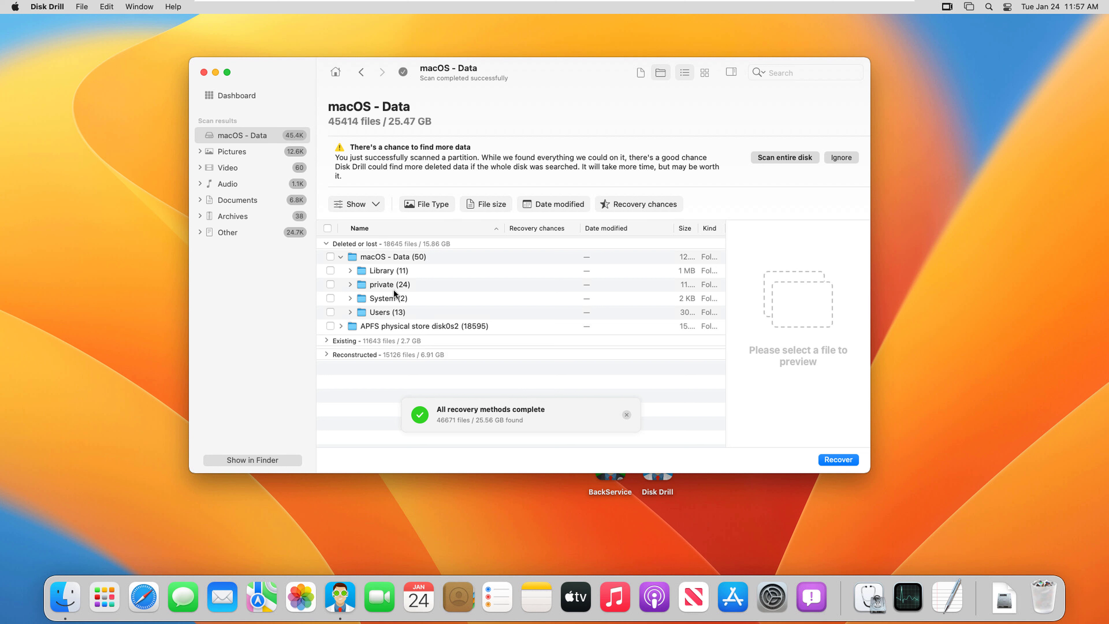
Expand the Reconstructed results down to the rtf folder under Documents, dismissing the recovery completion notice
click(325, 354)
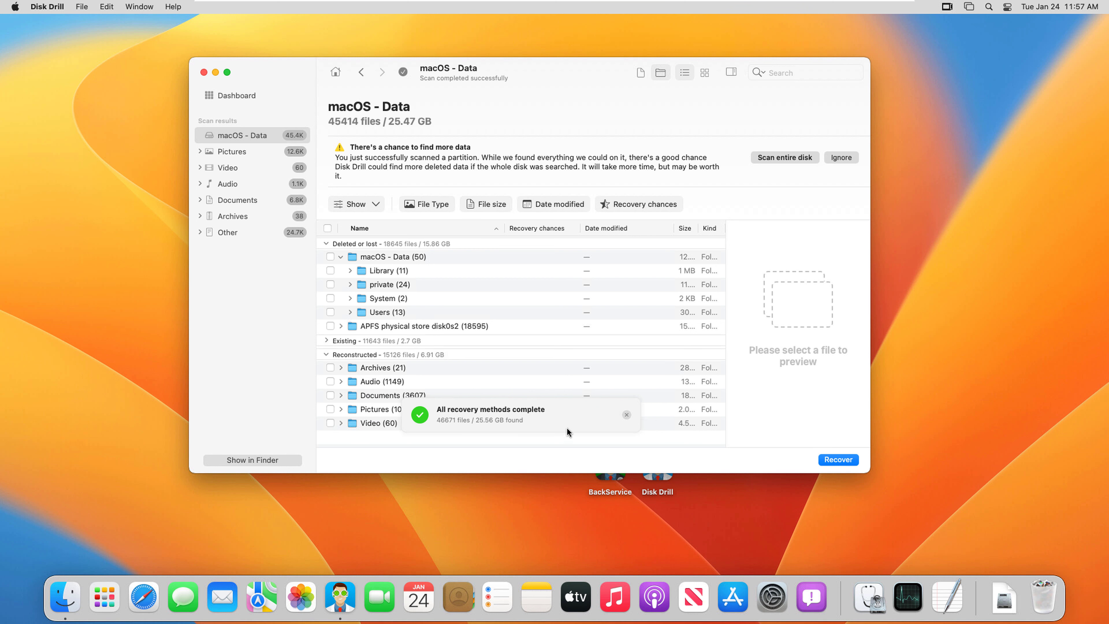
click(626, 414)
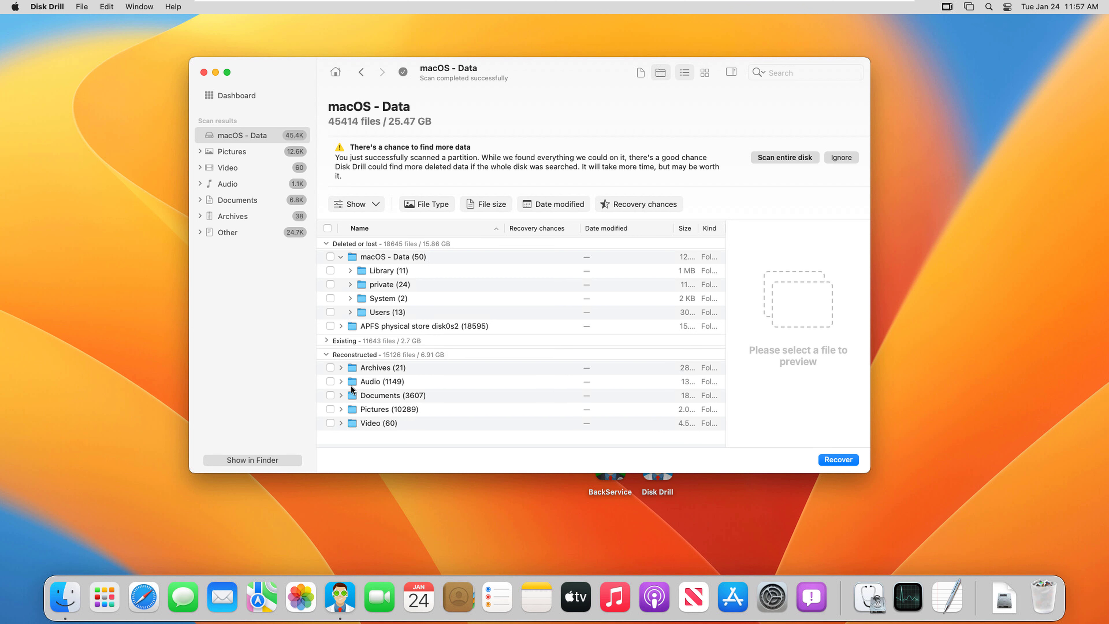
click(340, 394)
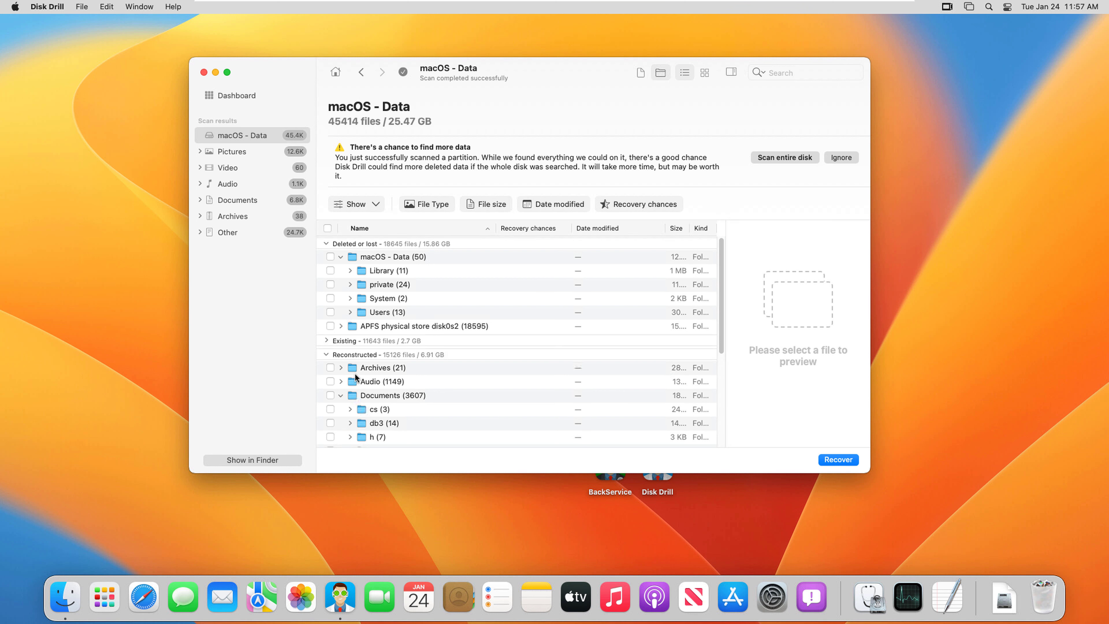
scroll(356, 371, down, 2)
scroll(356, 373, down, 2)
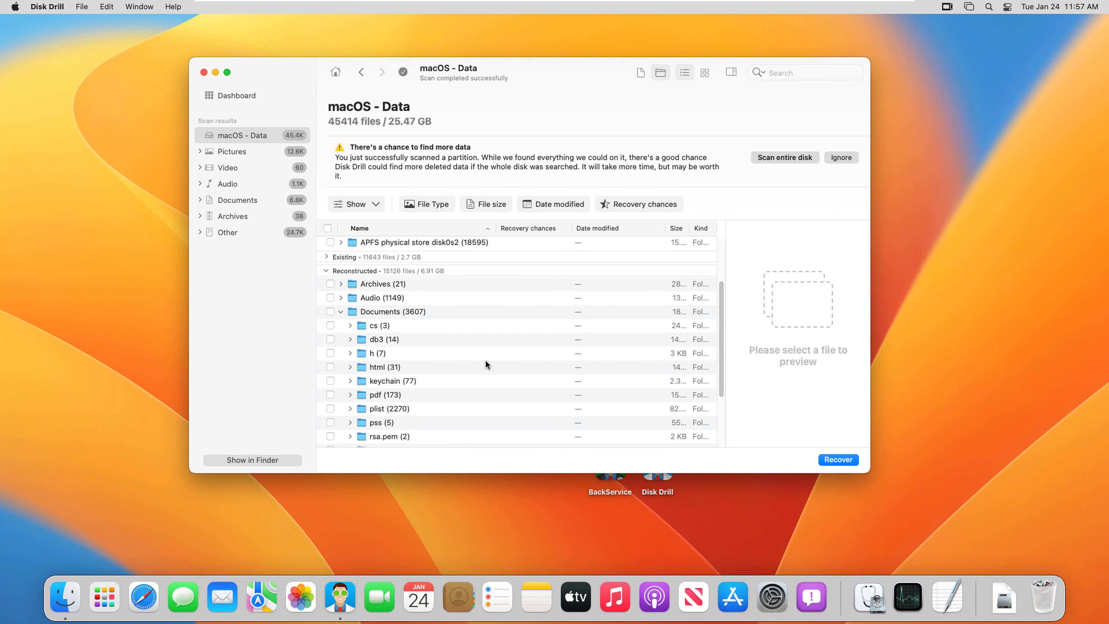
drag(720, 323, 721, 346)
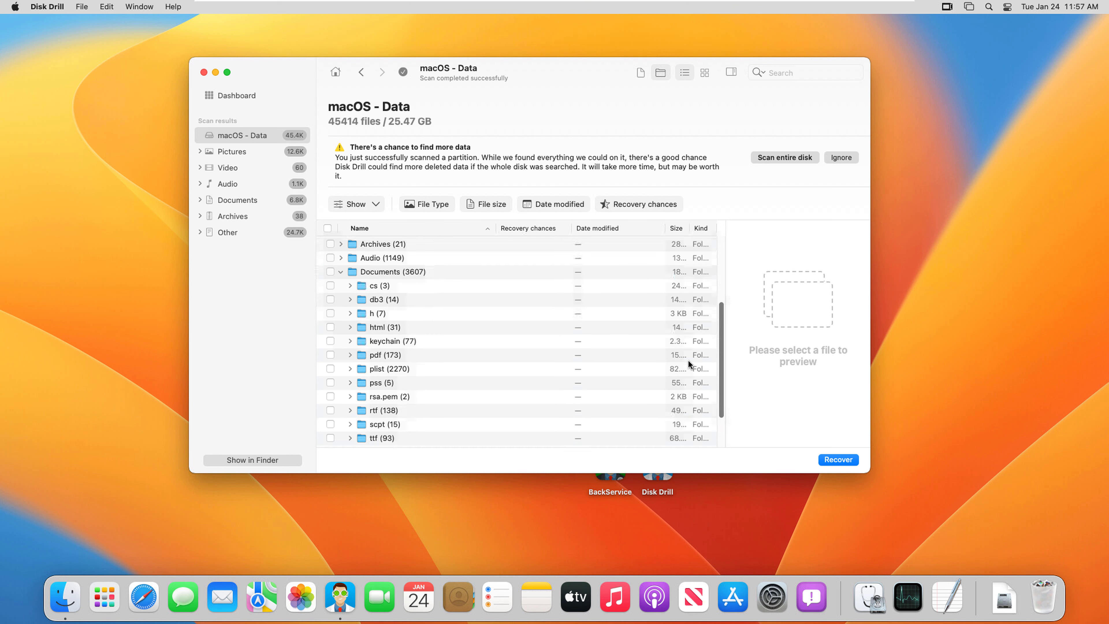
click(350, 409)
Examine the recovery chances of the files listed in the reconstructed rtf folder
scroll(393, 332, down, 10)
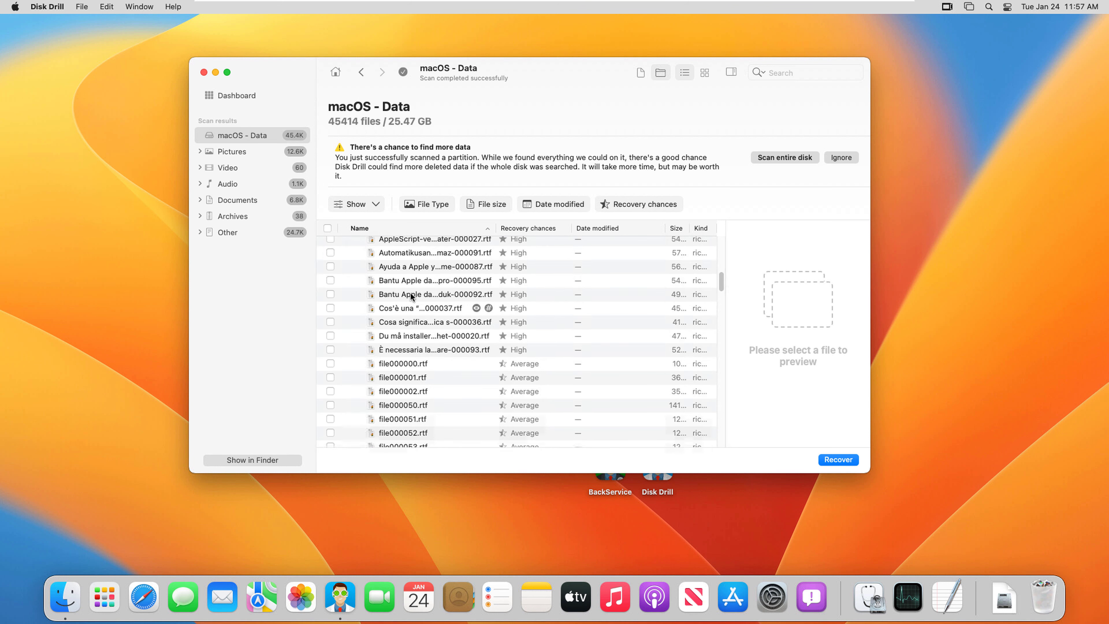
scroll(406, 306, down, 5)
scroll(405, 325, down, 15)
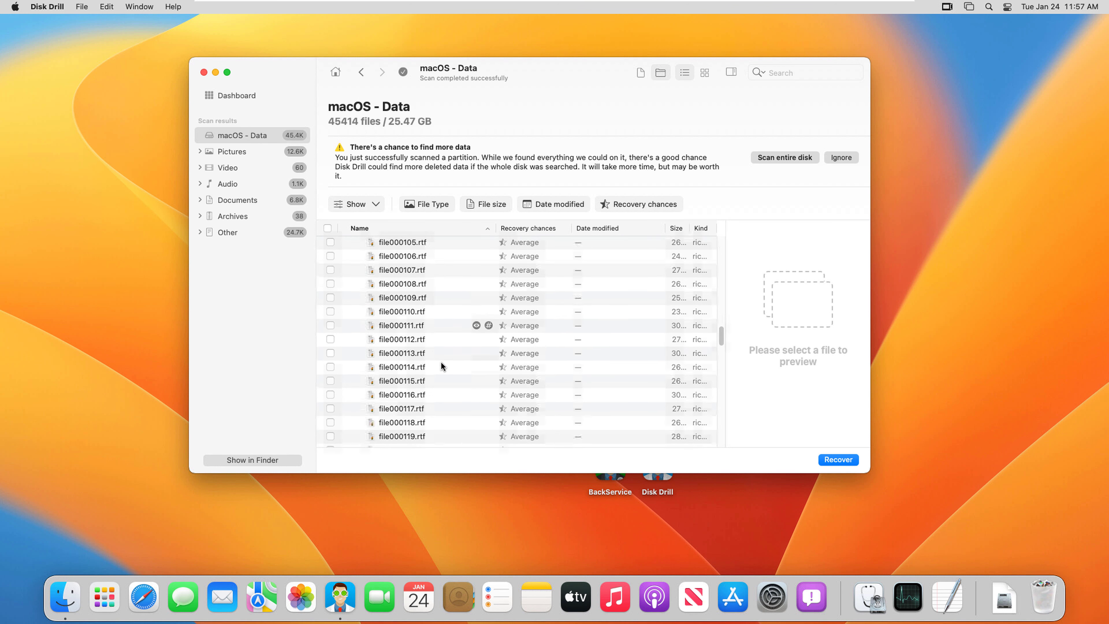
scroll(473, 360, up, 15)
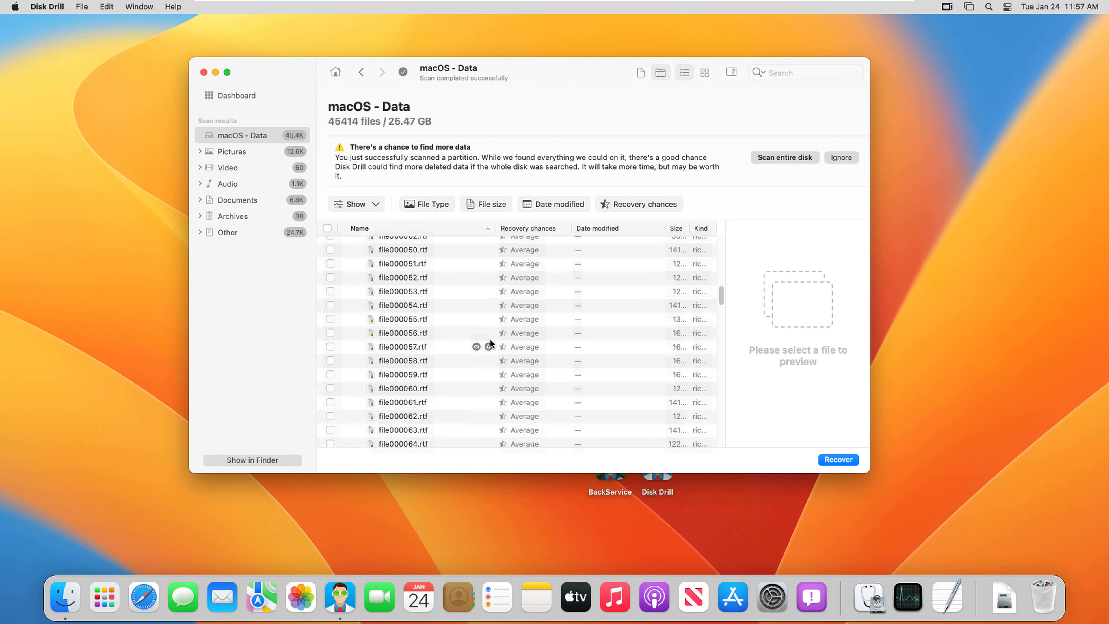
scroll(490, 343, up, 3)
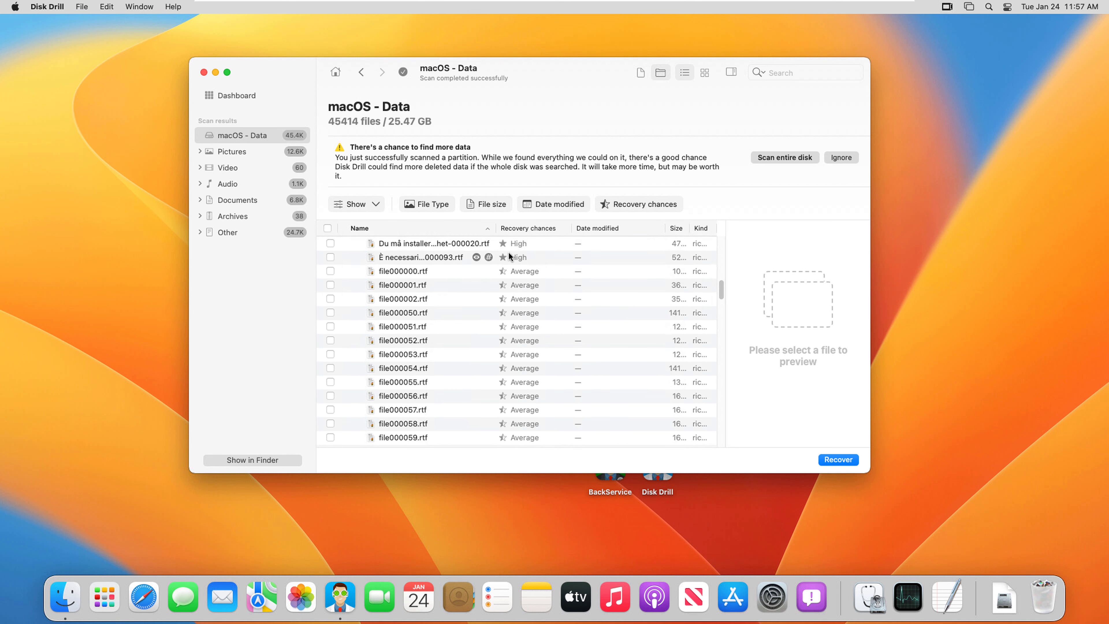
mouse_move(506, 257)
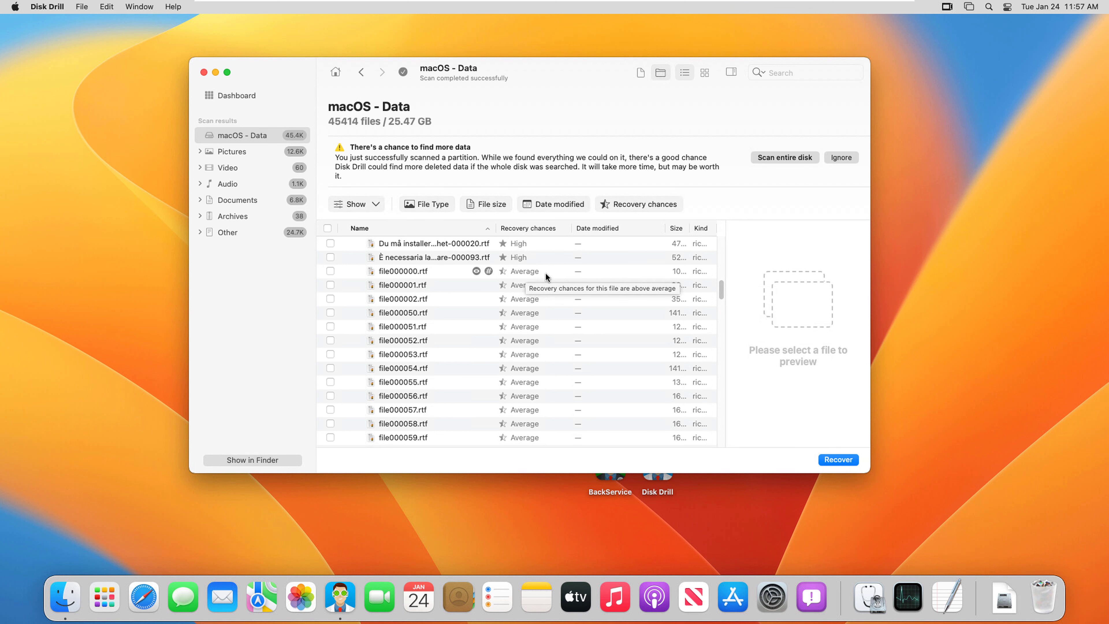
scroll(517, 306, down, 5)
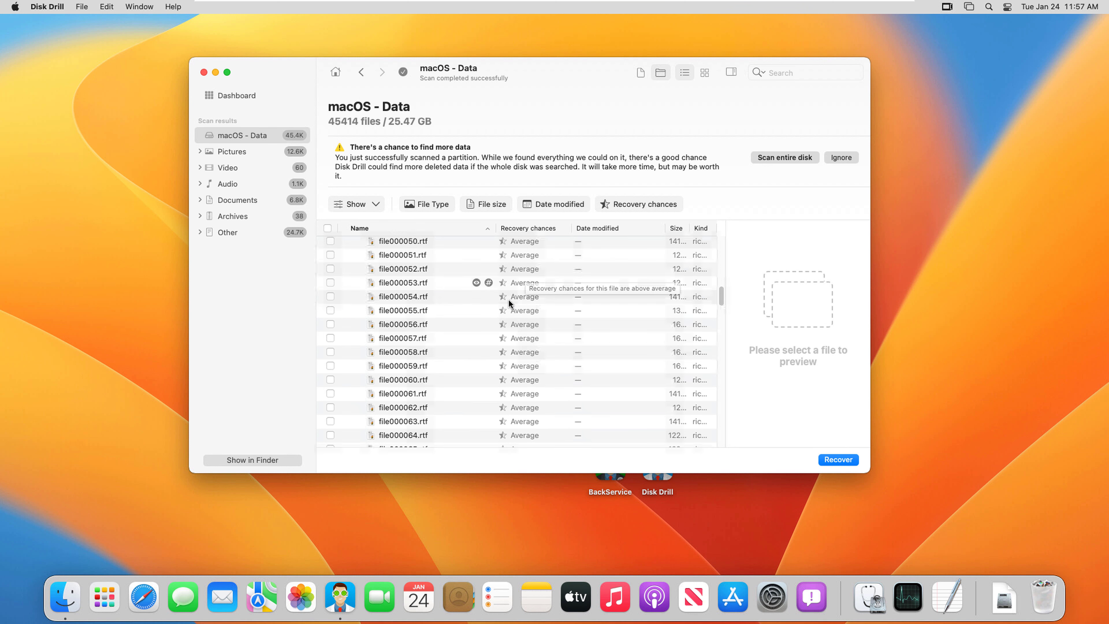
scroll(510, 346, down, 10)
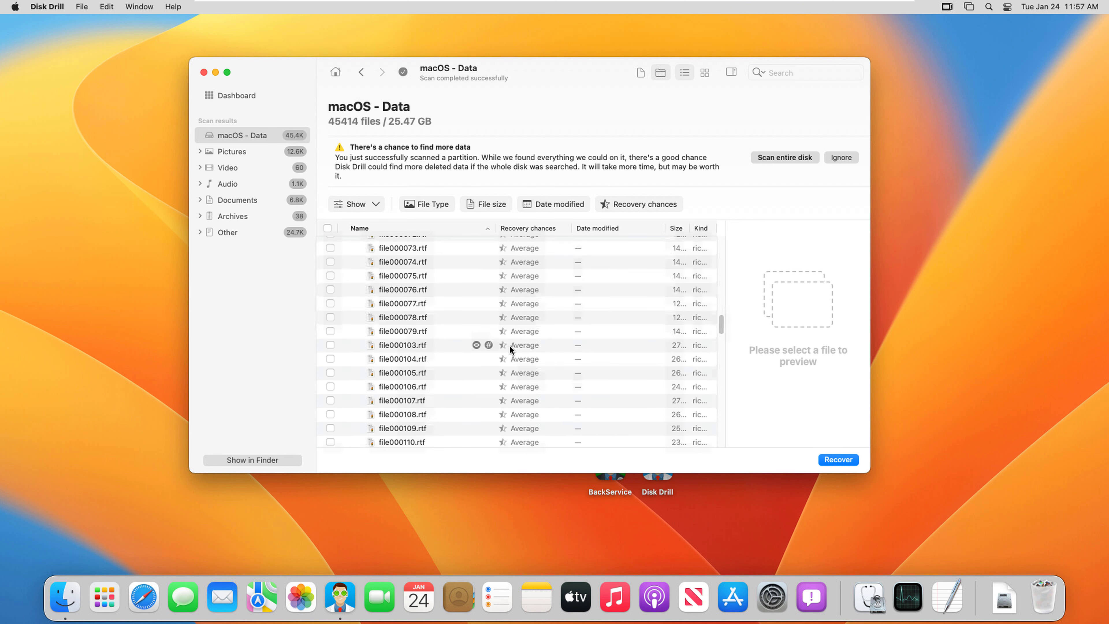
scroll(511, 341, up, 12)
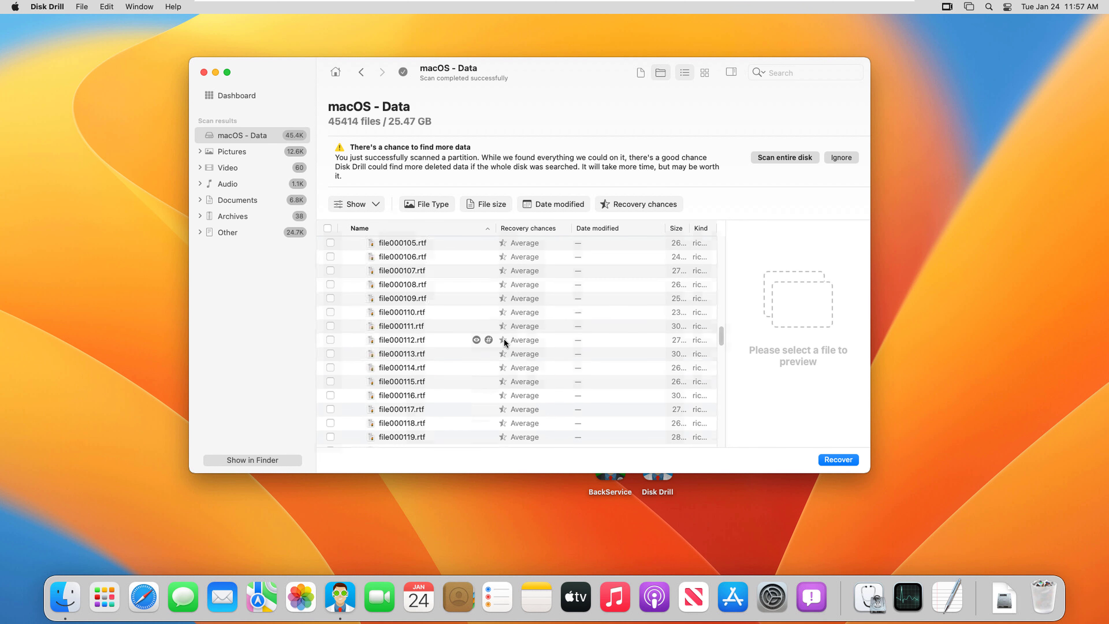
scroll(543, 309, down, 6)
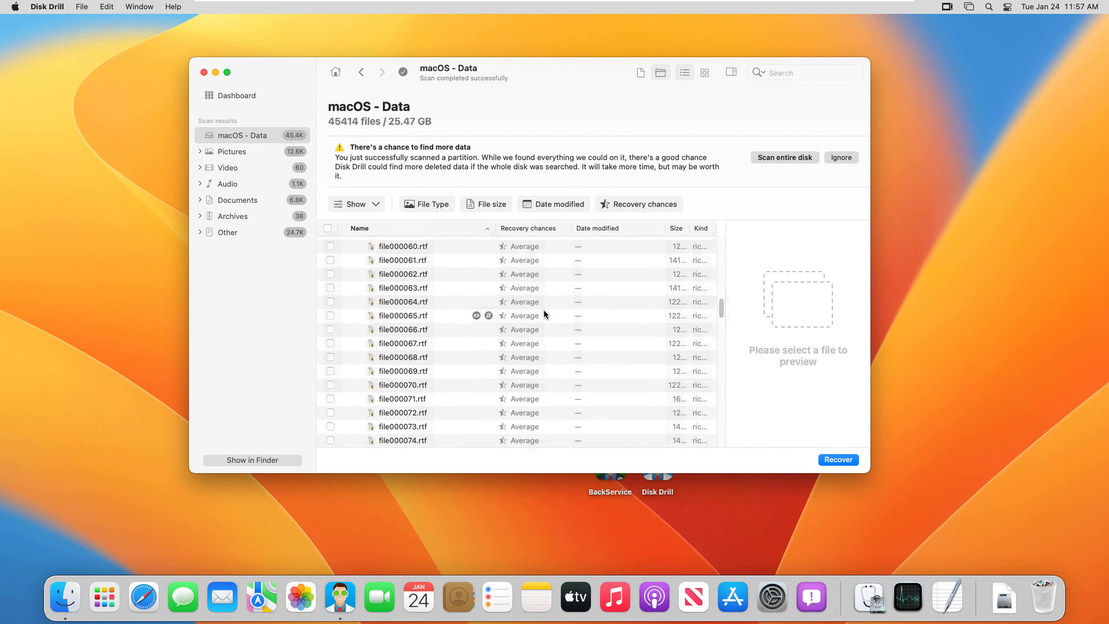
scroll(540, 309, down, 8)
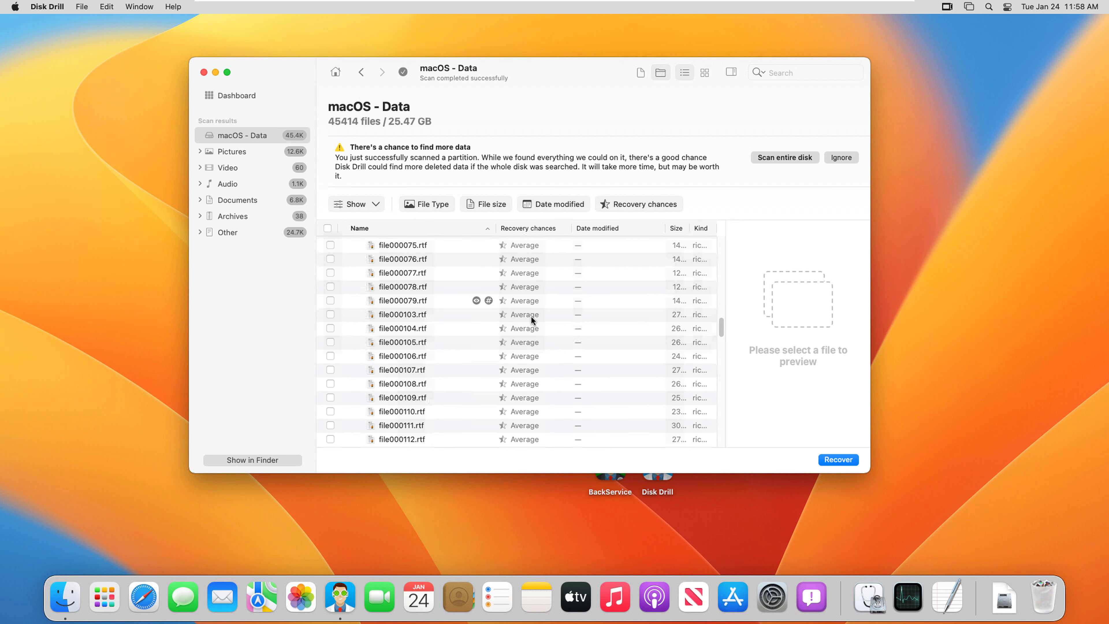
scroll(533, 315, down, 3)
scroll(532, 314, up, 4)
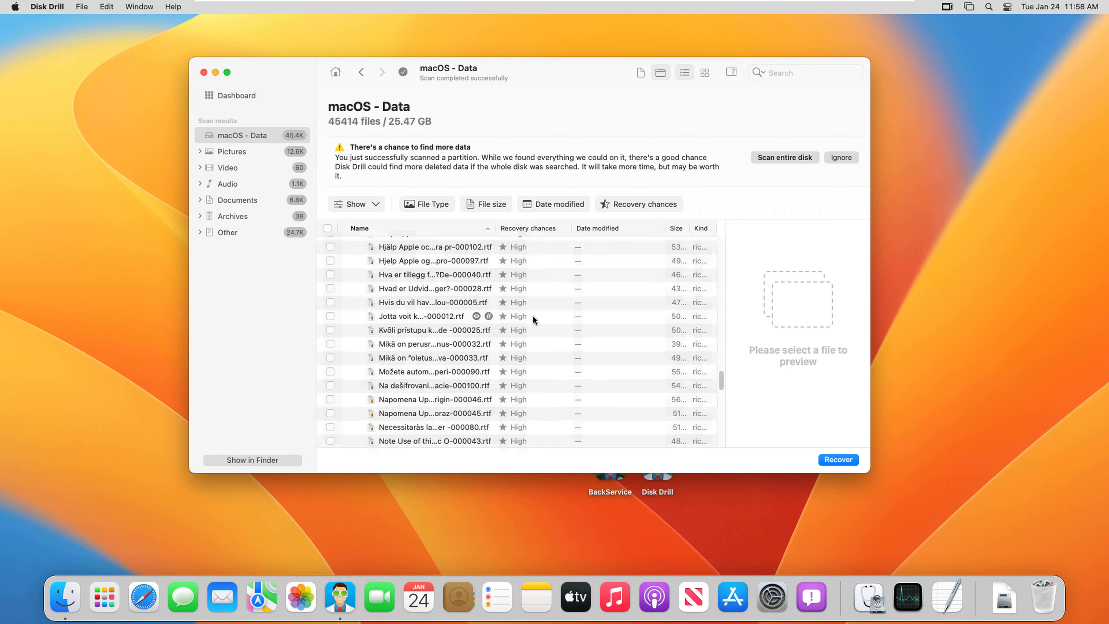
scroll(533, 313, down, 1)
scroll(533, 315, down, 10)
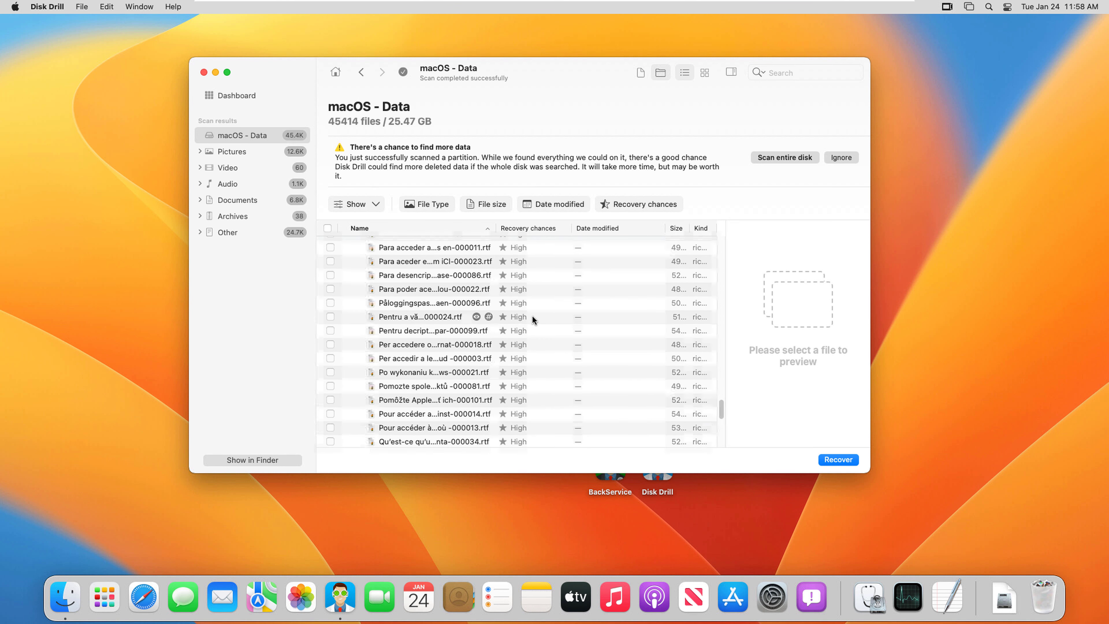
scroll(531, 314, down, 12)
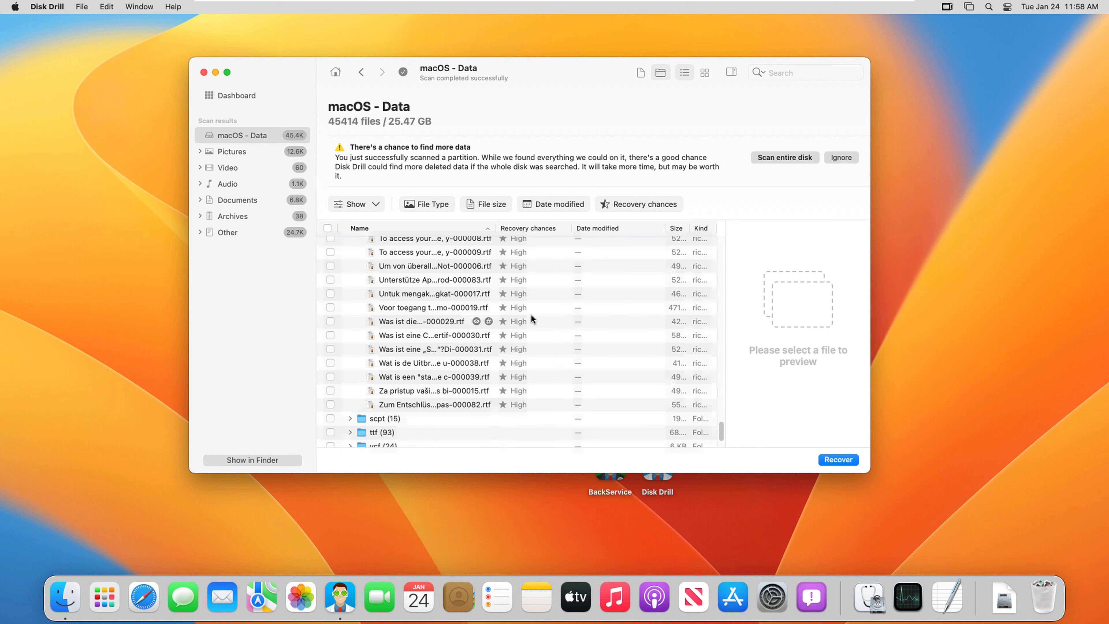
scroll(512, 311, up, 10)
scroll(507, 324, up, 10)
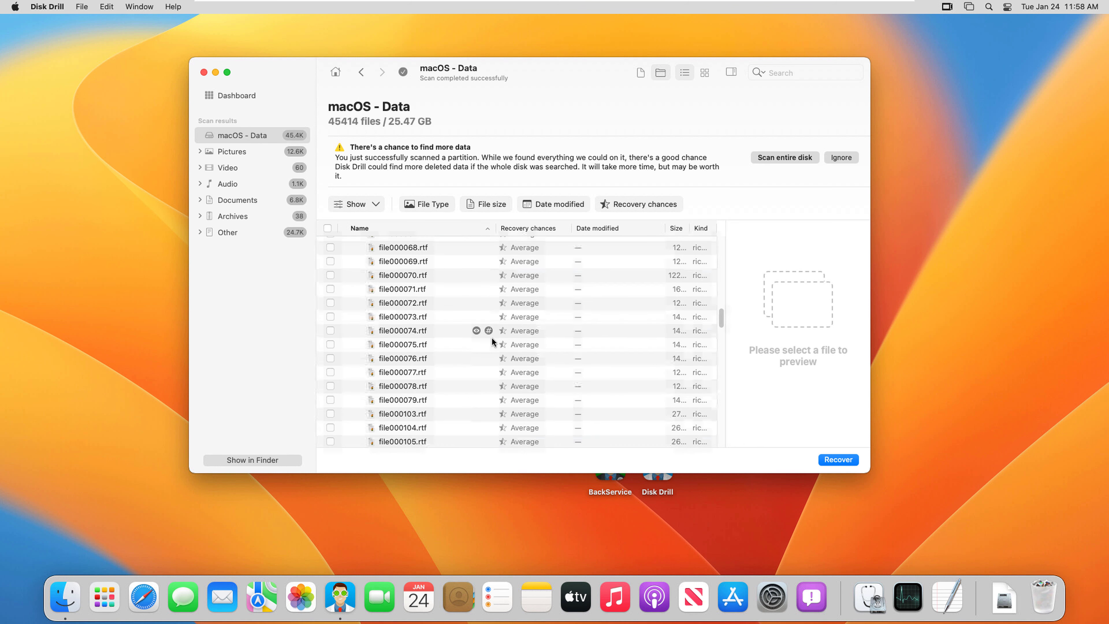
View the details of file000076.rtf and file000075.rtf, and look through the rtf files below them
click(390, 358)
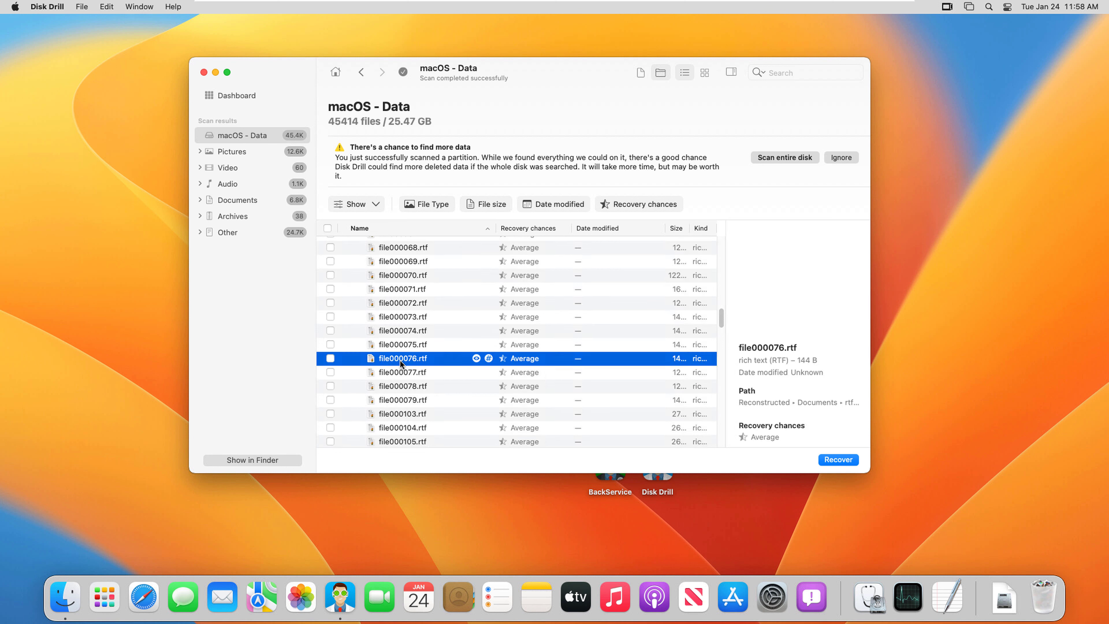
click(432, 347)
scroll(446, 315, down, 5)
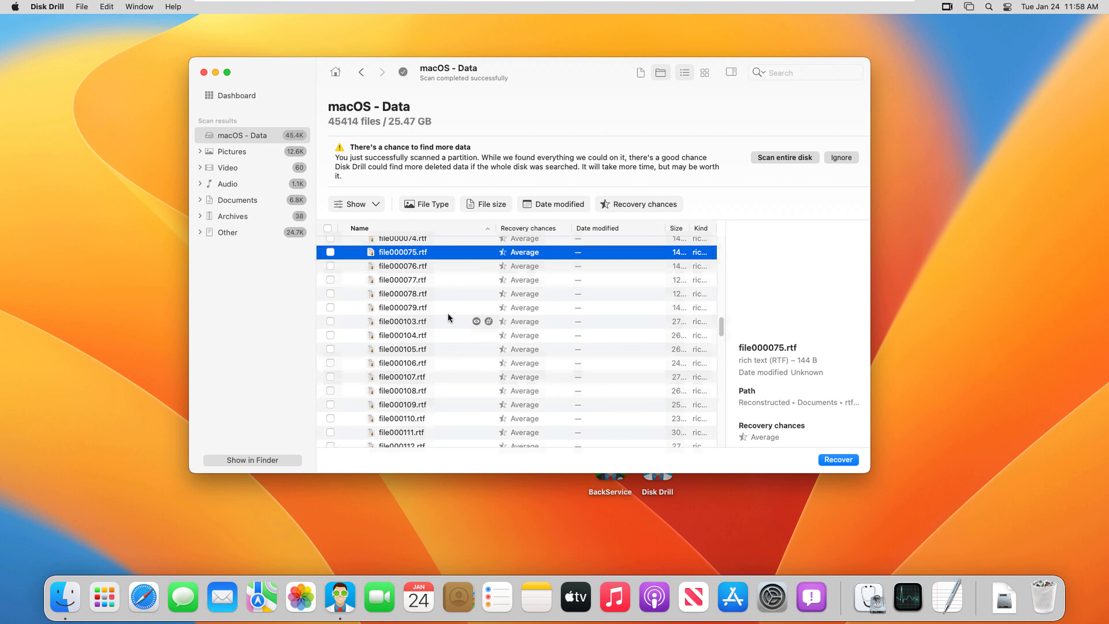
scroll(448, 315, down, 1)
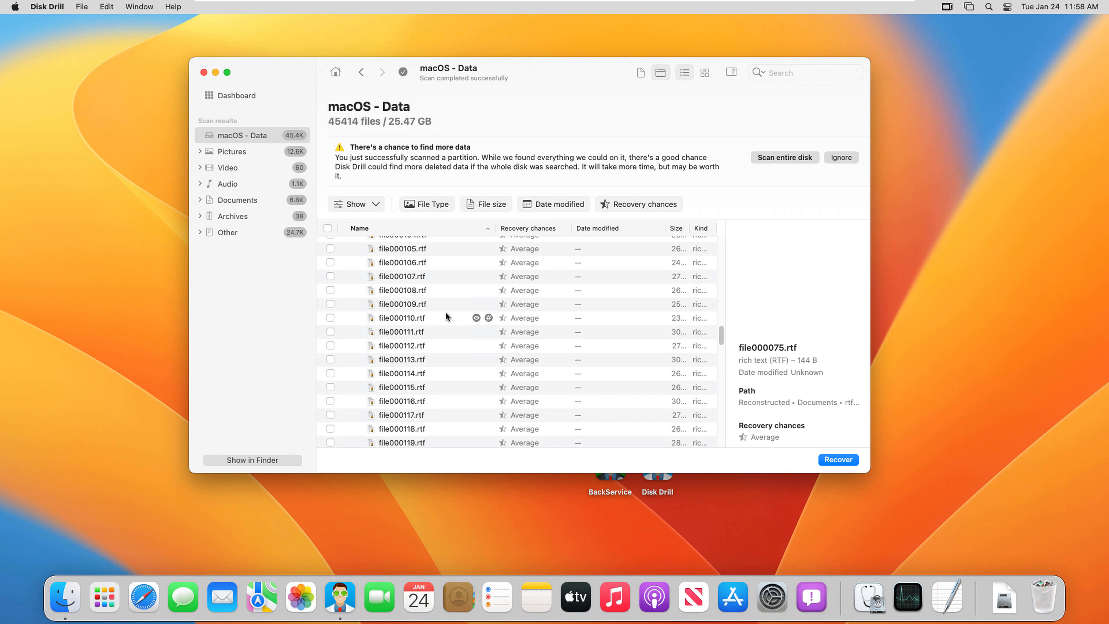
View the details of file000109.rtf in the reconstructed rtf folder
scroll(431, 313, up, 1)
click(392, 323)
click(402, 309)
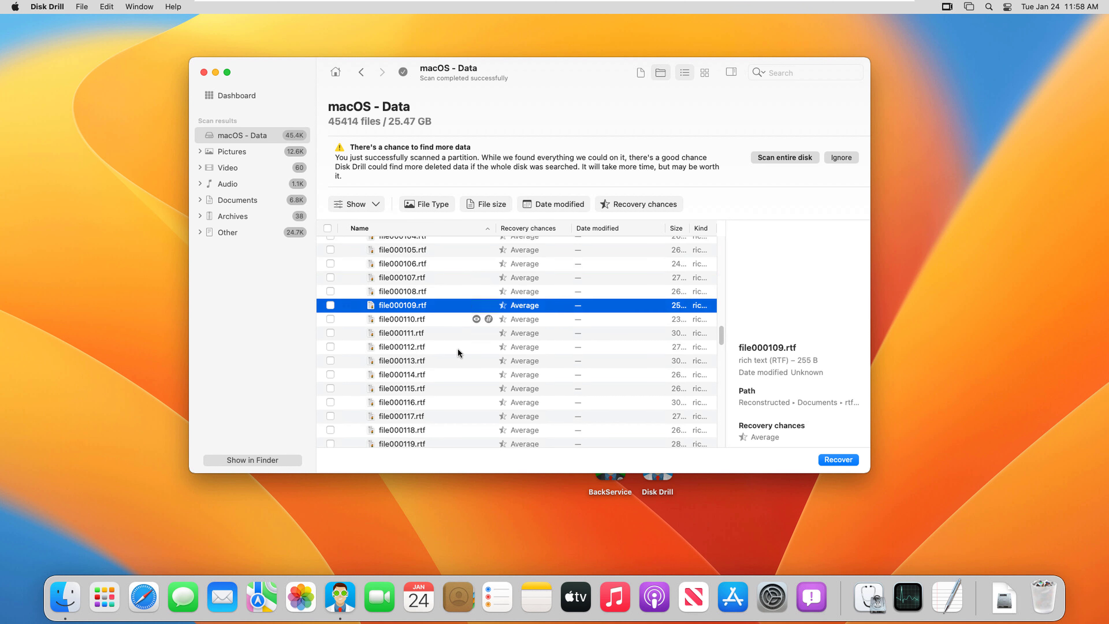
Look through the remaining reconstructed rtf files and examine their recovery chances to find one worth recovering
scroll(471, 368, down, 10)
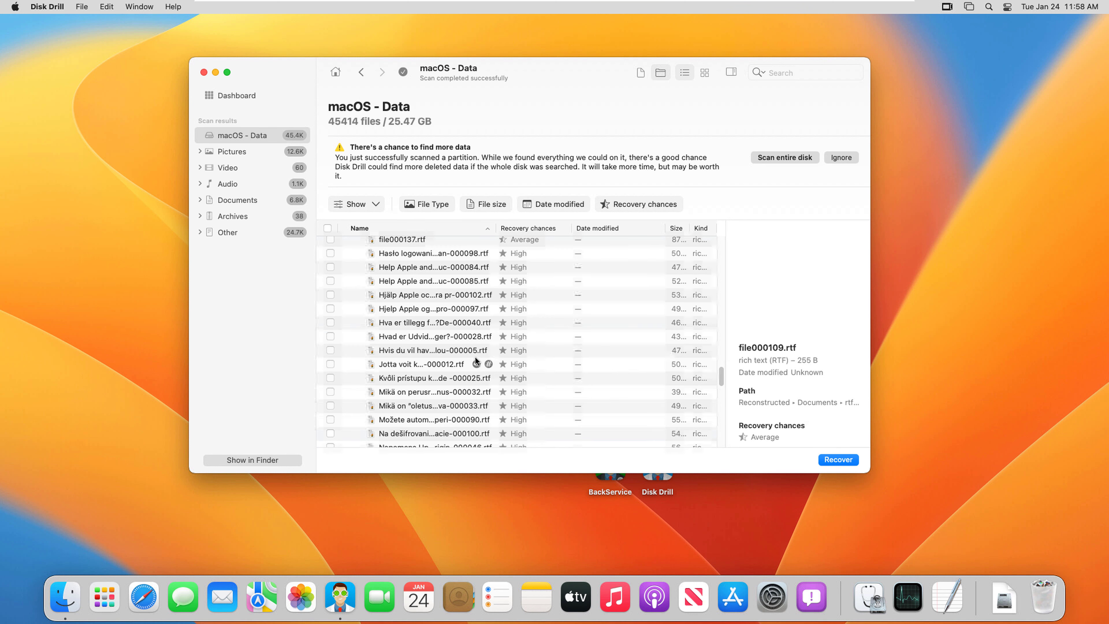
scroll(410, 378, down, 5)
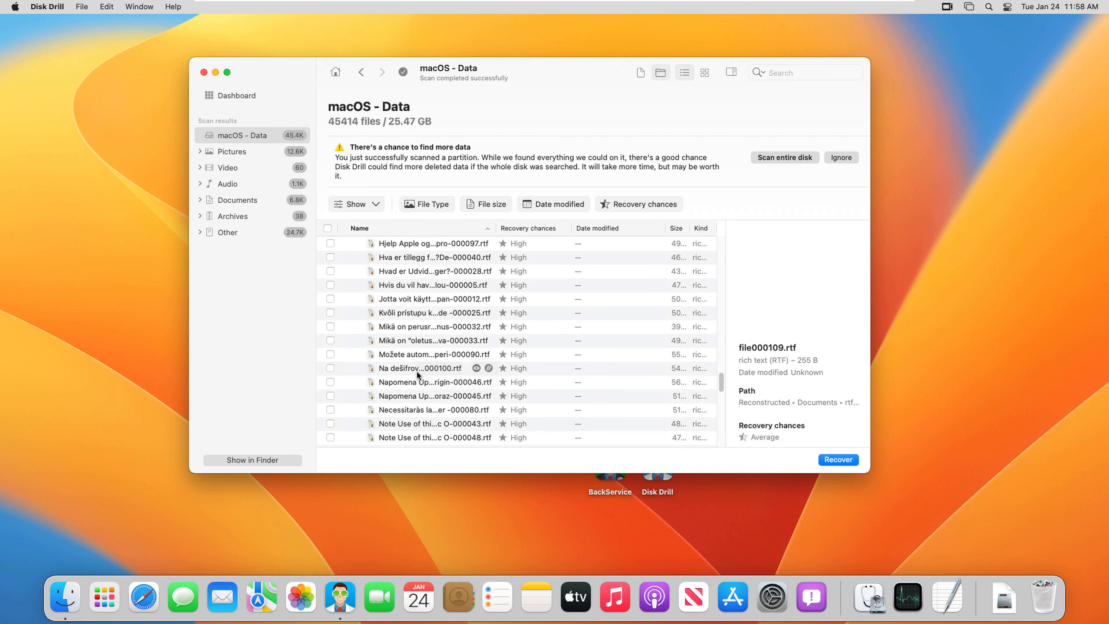
scroll(419, 370, down, 8)
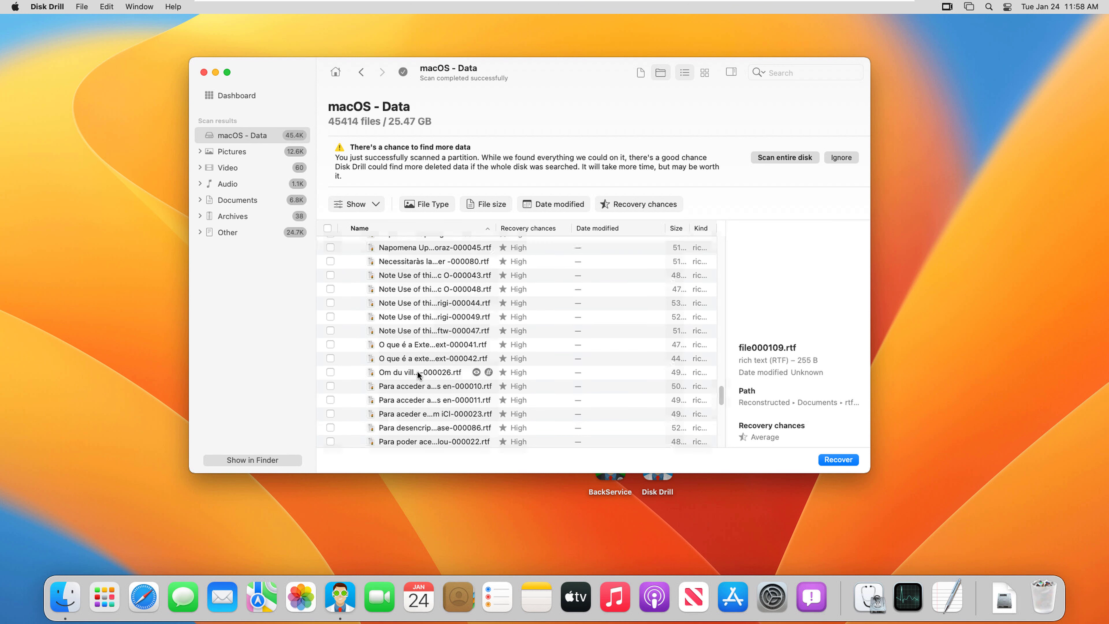
scroll(415, 370, down, 2)
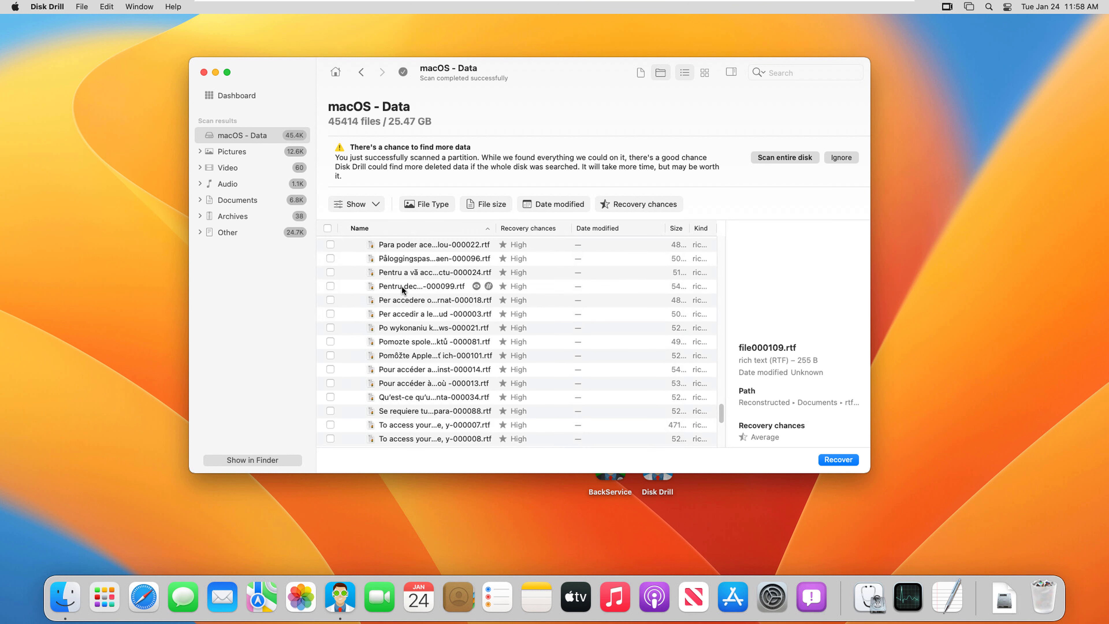
scroll(406, 319, up, 1)
scroll(407, 322, up, 5)
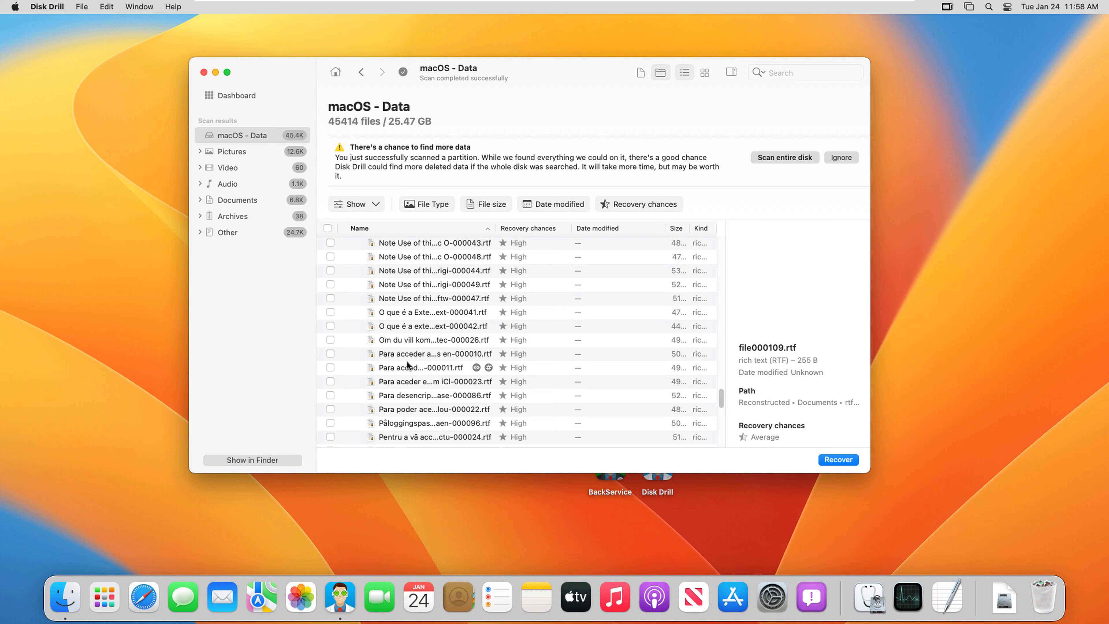
scroll(408, 371, down, 1)
scroll(417, 383, down, 5)
scroll(416, 380, down, 5)
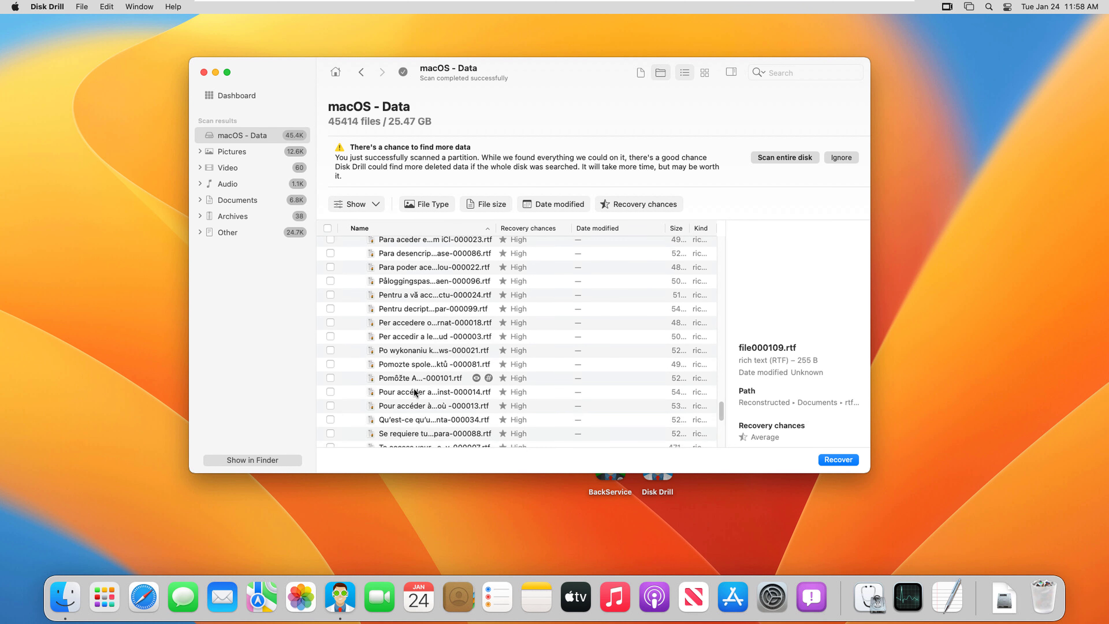
Check the details of the Pour accéder…inst-000014.rtf file, mark only that file, and start its recovery
click(415, 392)
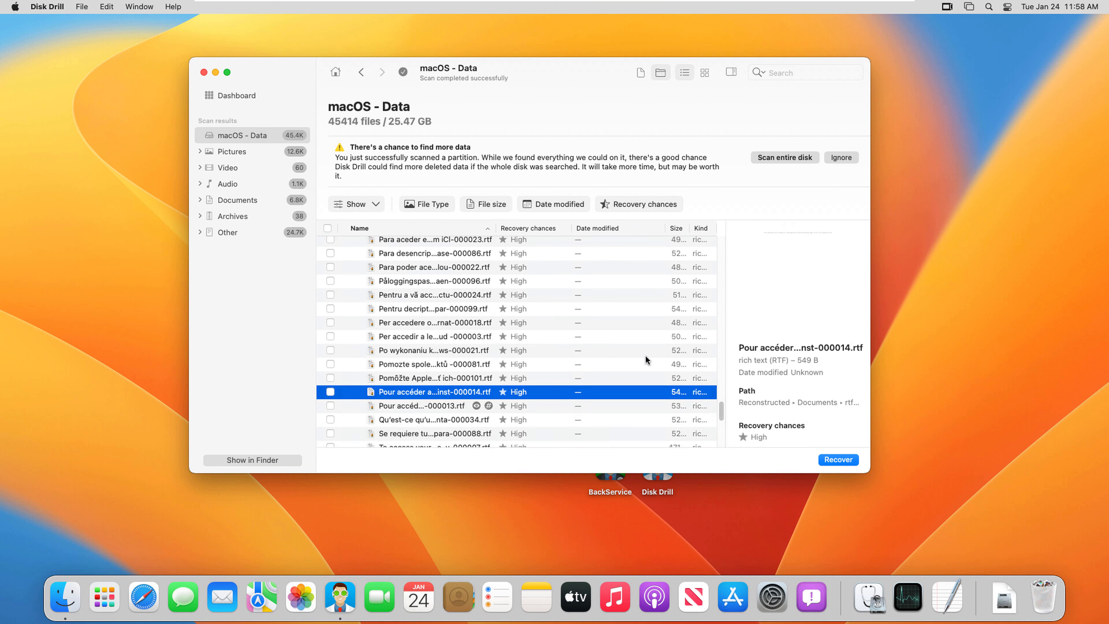
mouse_move(765, 284)
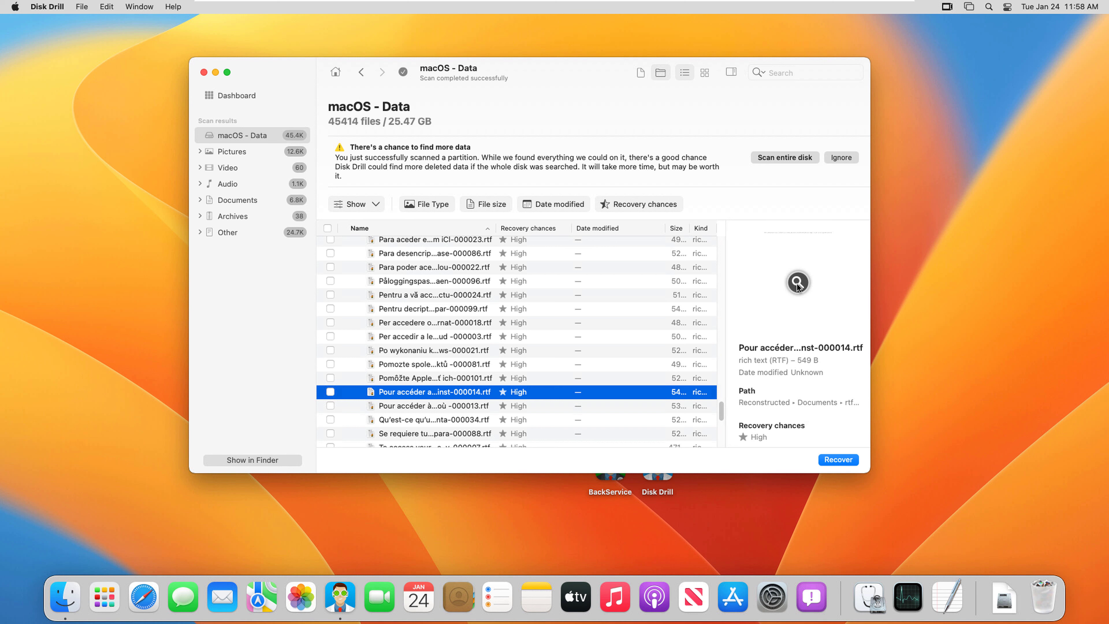
click(330, 392)
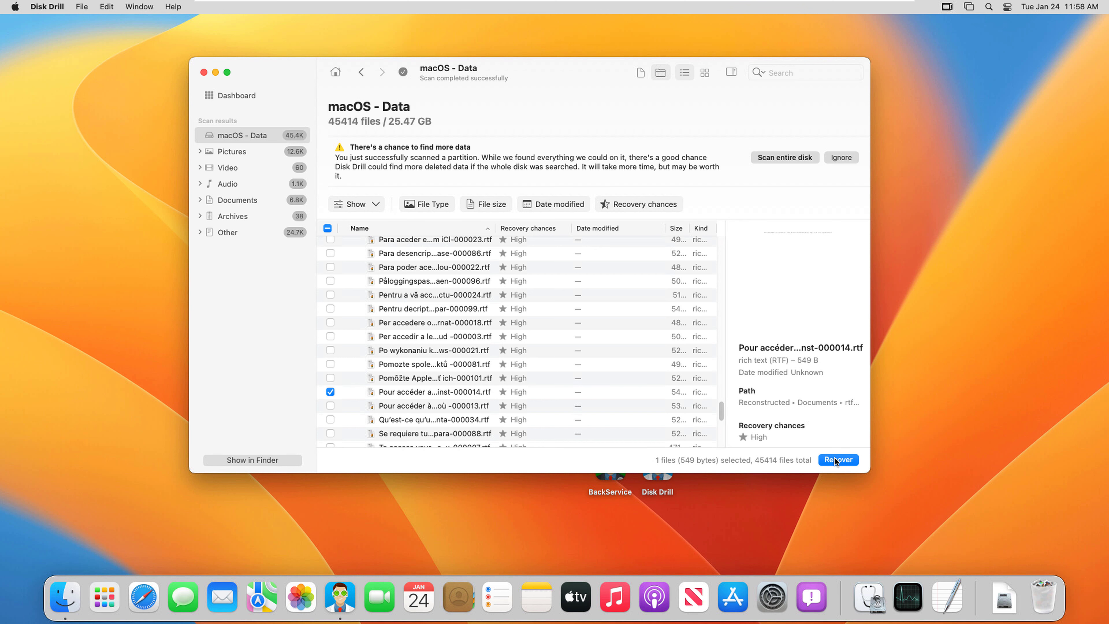
key(Return)
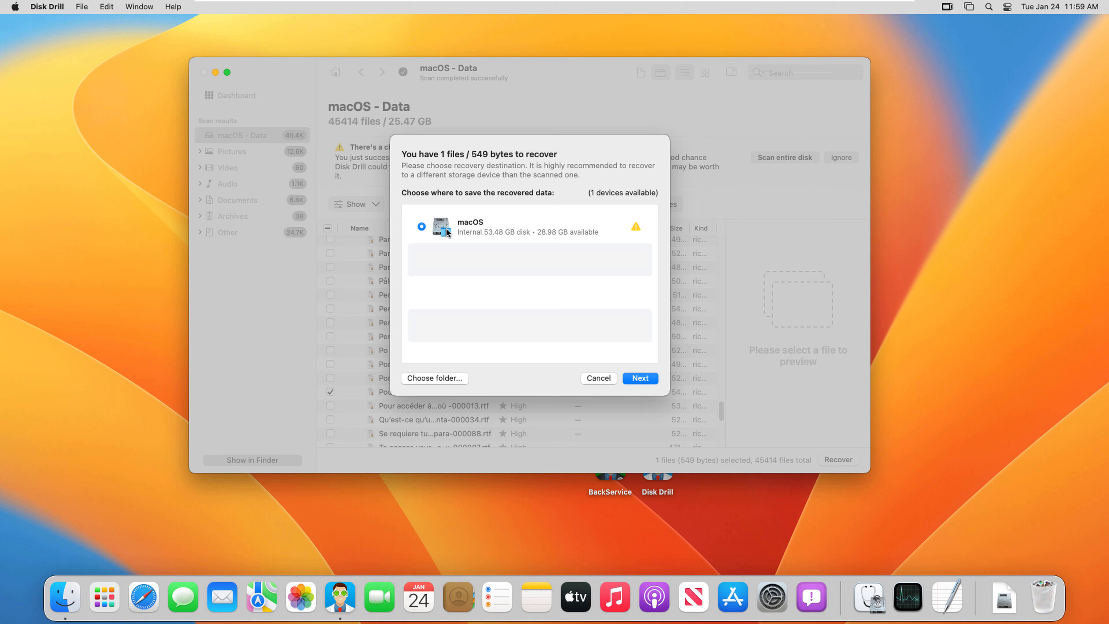
Choose the Desktop as the recovery destination and proceed with recovering to the same disk despite the overwrite risk
click(427, 377)
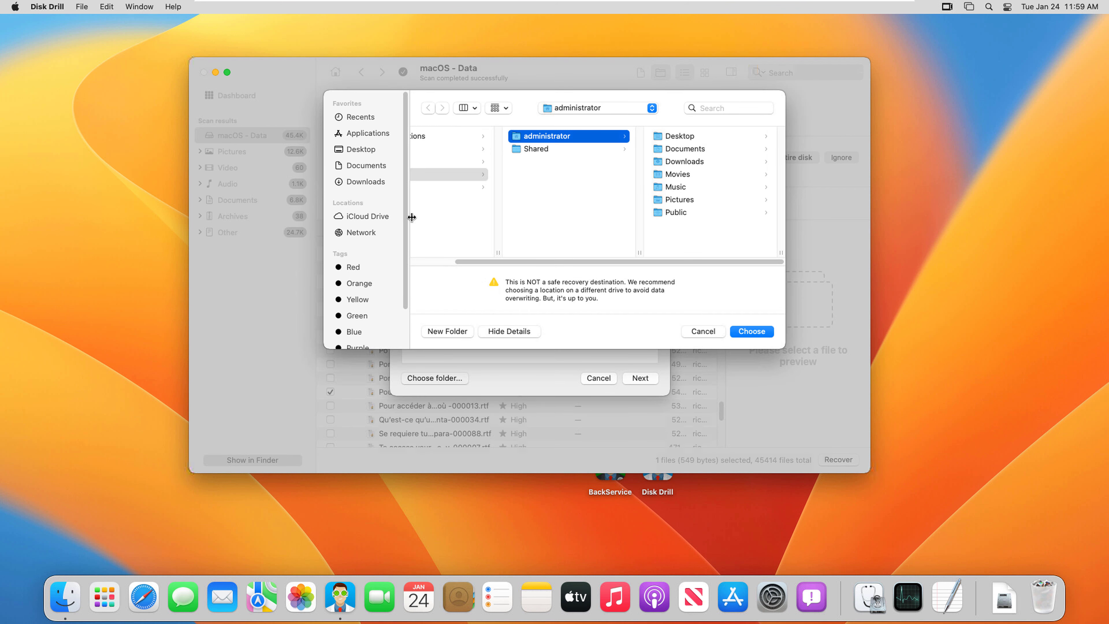
click(418, 261)
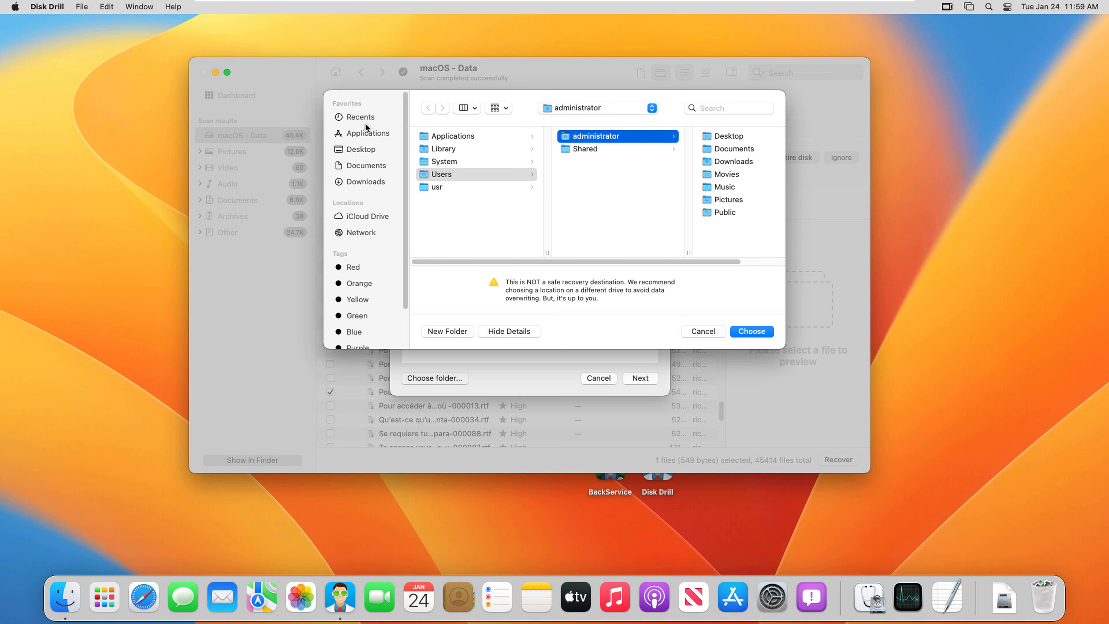
click(365, 149)
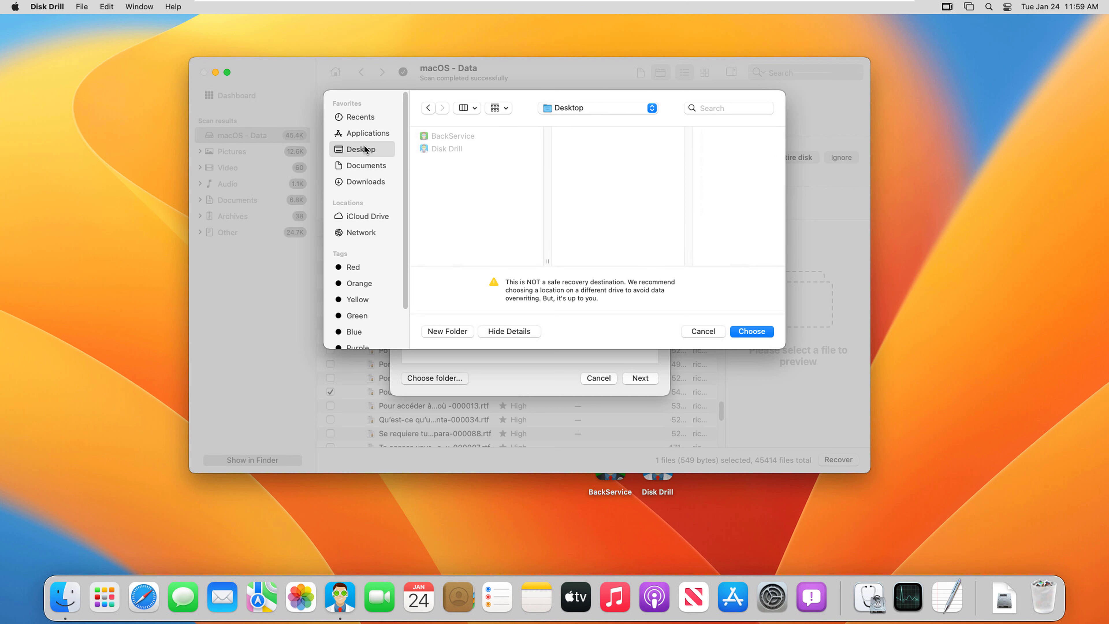
click(748, 331)
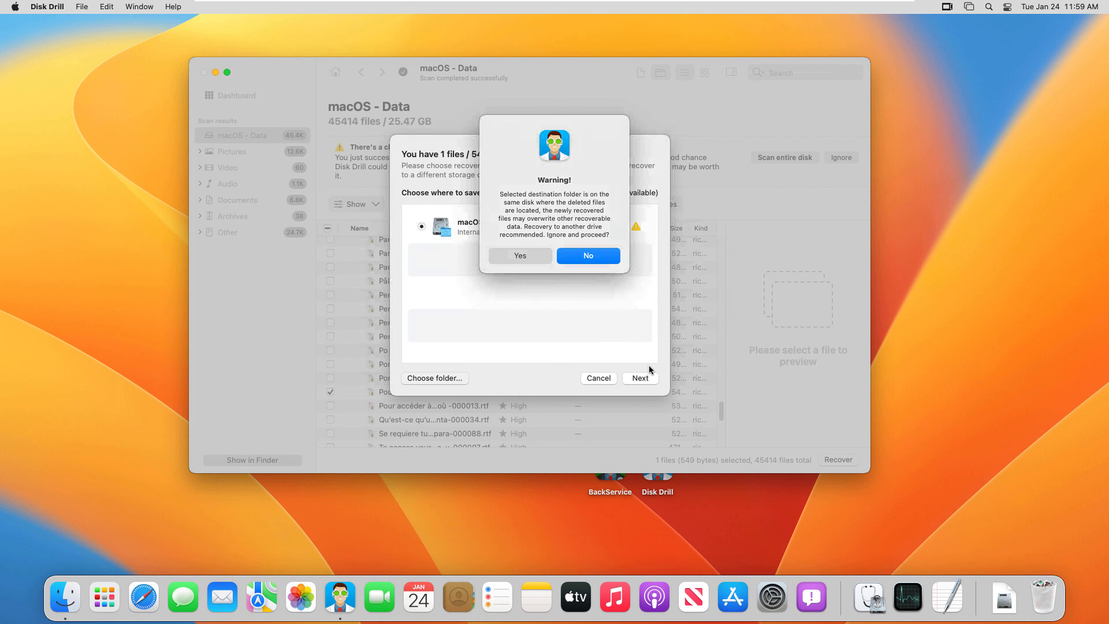
click(525, 259)
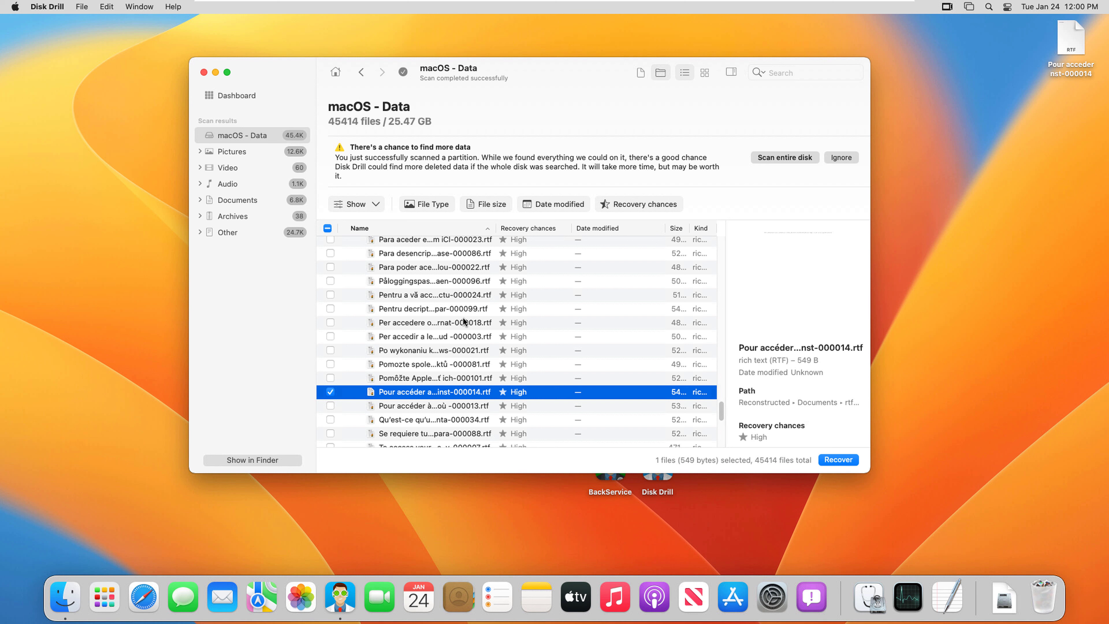
Reposition the recovered RTF file slightly on the desktop and close the Disk Drill scan results window
drag(1072, 44, 1050, 58)
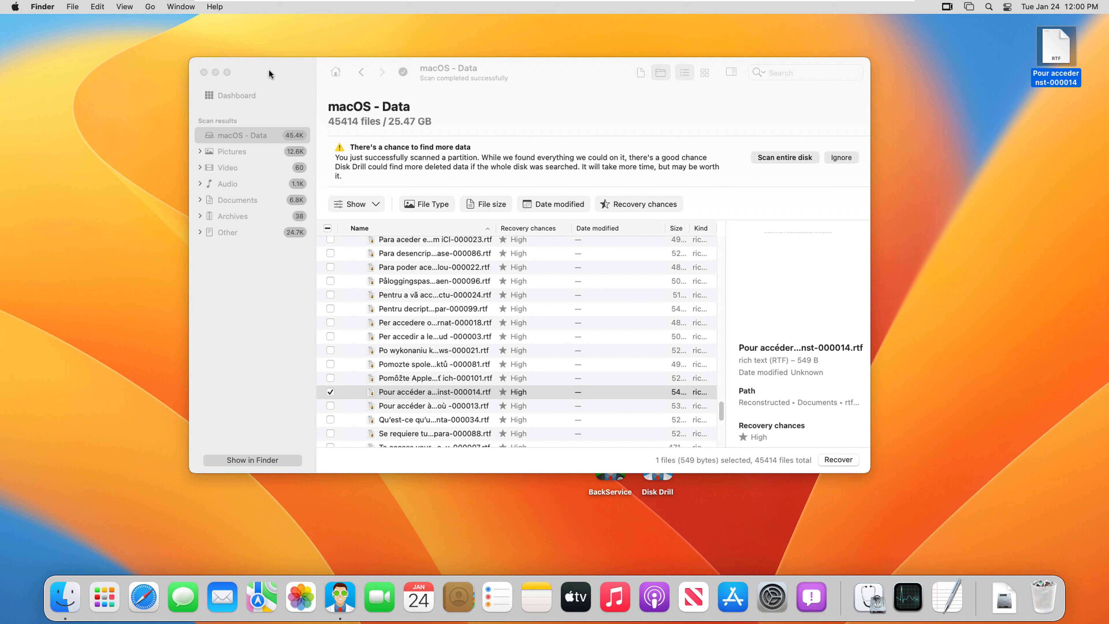
drag(290, 70, 401, 115)
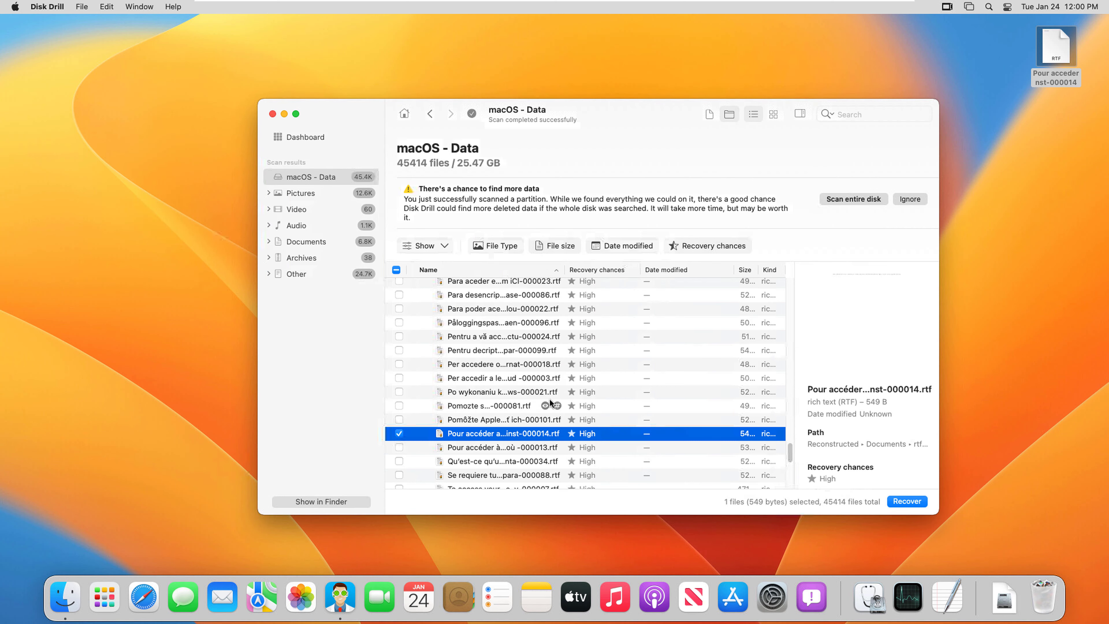
scroll(689, 383, up, 5)
scroll(689, 383, down, 6)
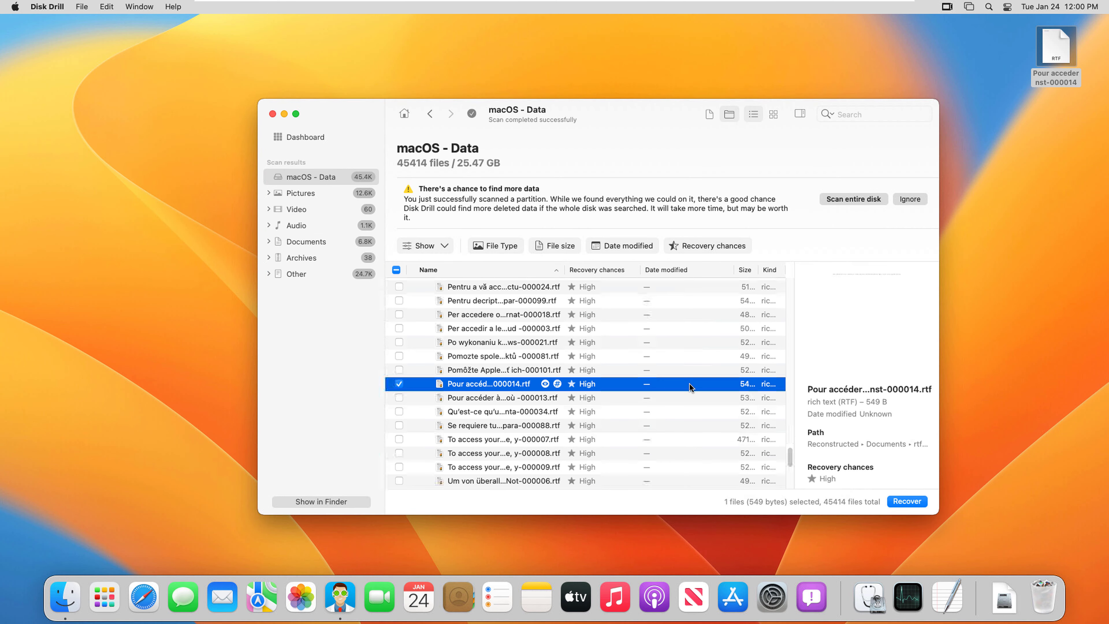
click(272, 114)
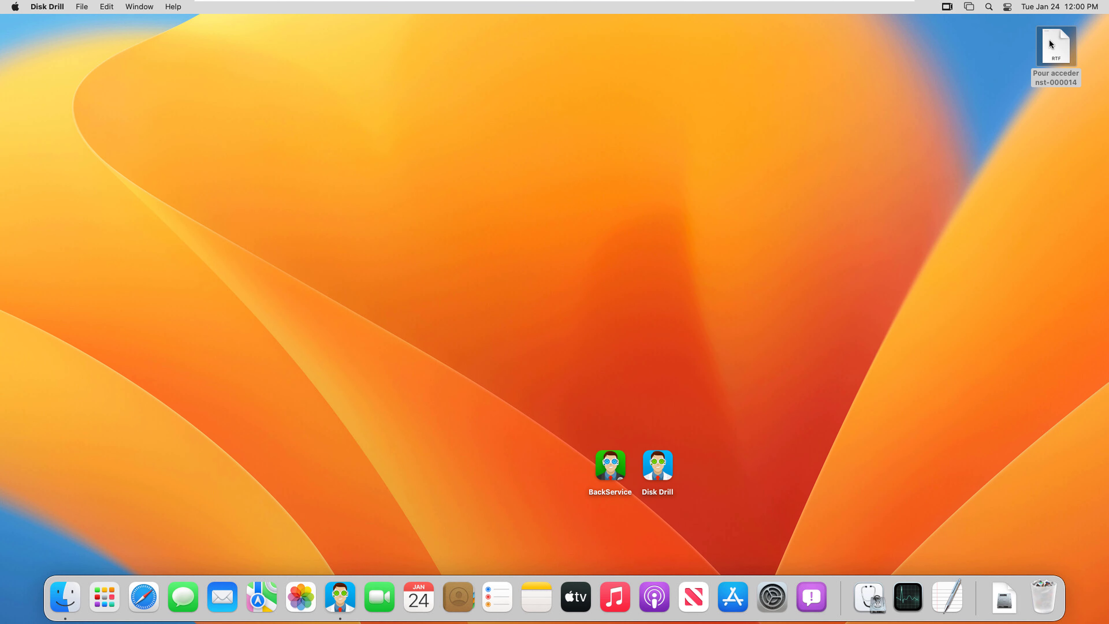
Open the recovered Pour acceder nst-000014 file in TextEdit to check its text, and close the document
double_click(1060, 47)
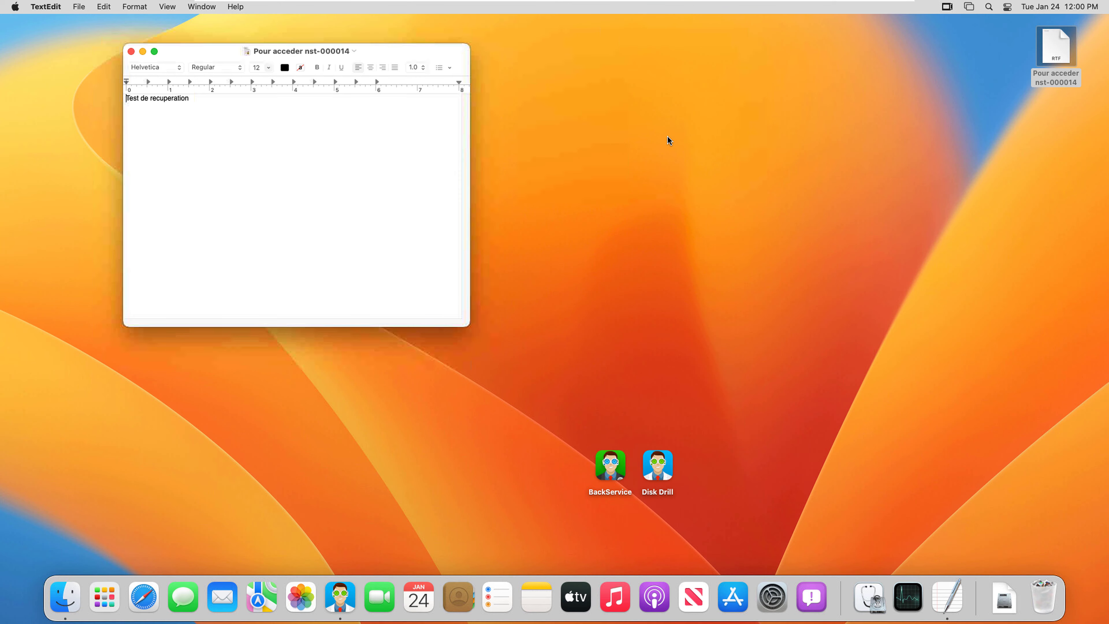
drag(191, 100, 114, 100)
click(241, 96)
click(131, 52)
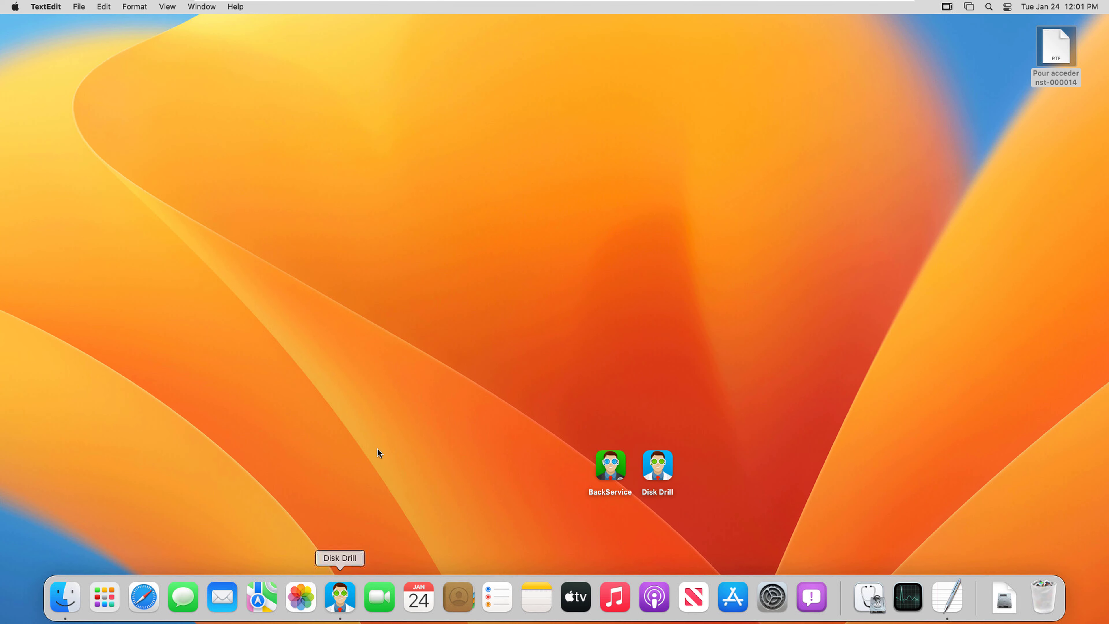